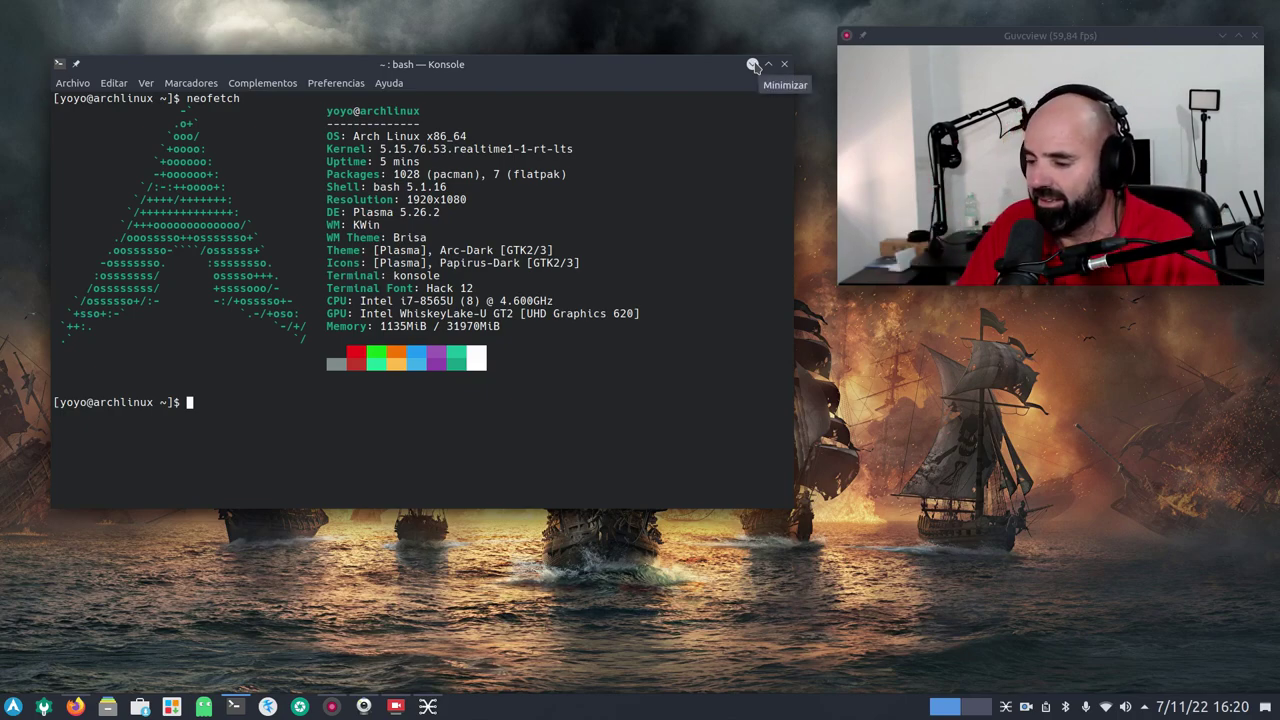
Minimize the terminal and open Screenshot_20221107_155946.png from the Imágenes folder in the file manager.
{"action": "left_click", "coordinate": [753, 66]}
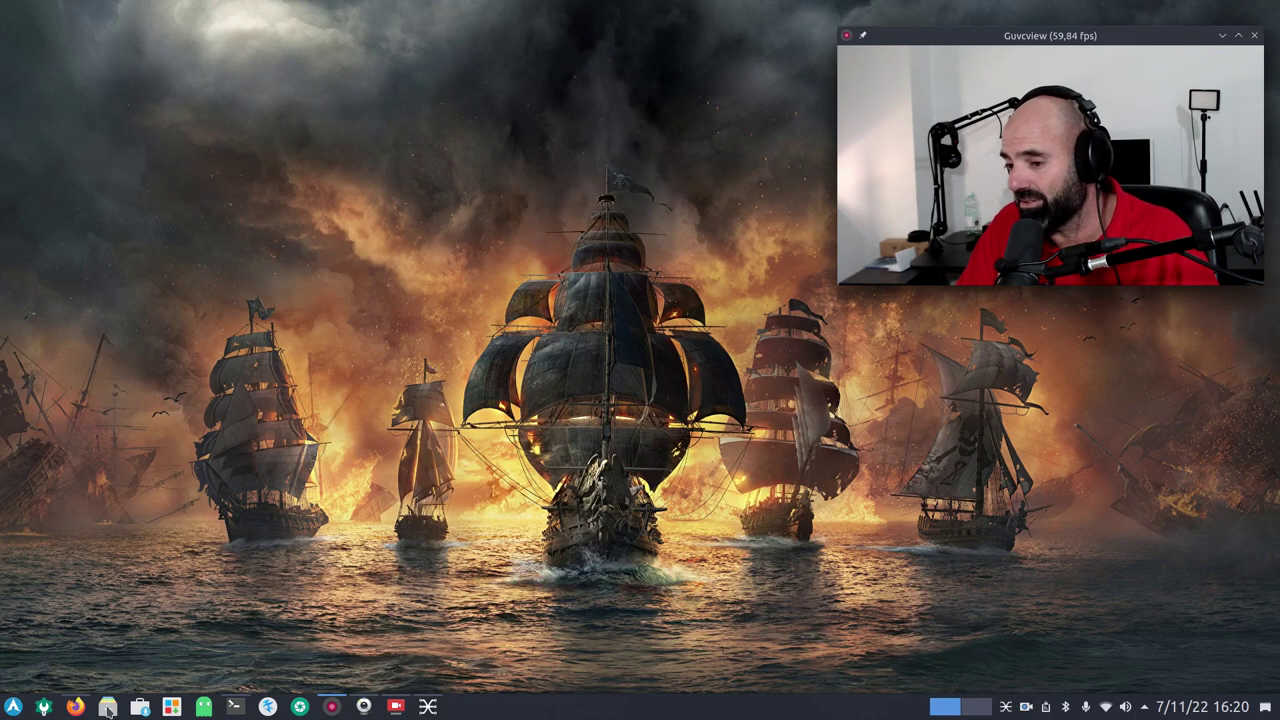
{"action": "key", "text": "super+e"}
{"action": "left_click_drag", "start_coordinate": [733, 122], "coordinate": [391, 125]}
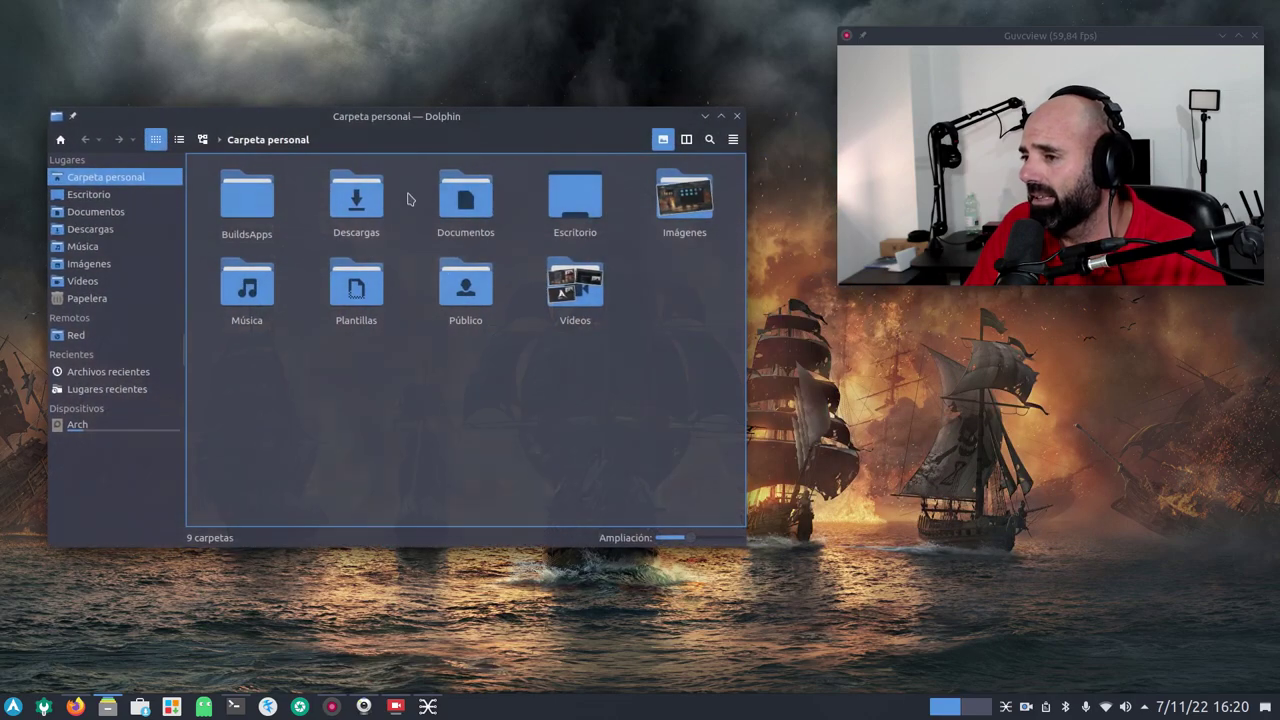
{"action": "left_click", "coordinate": [680, 240]}
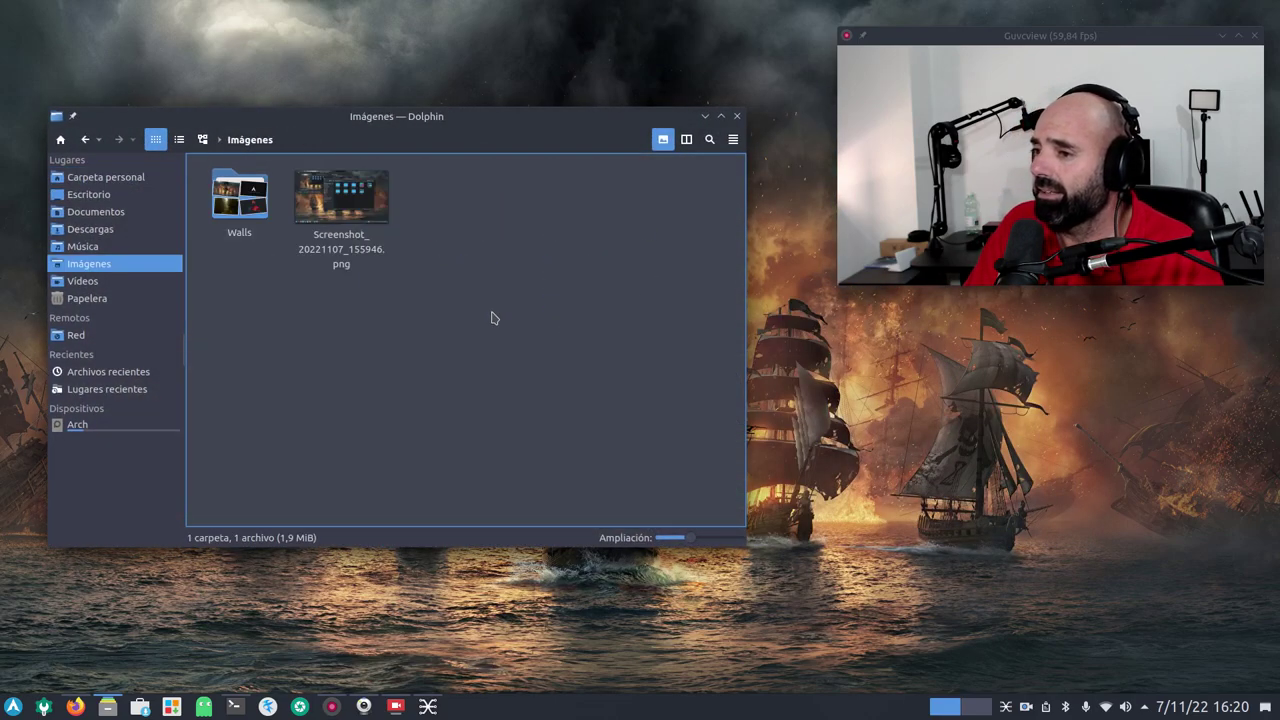
{"action": "double_click", "coordinate": [351, 212]}
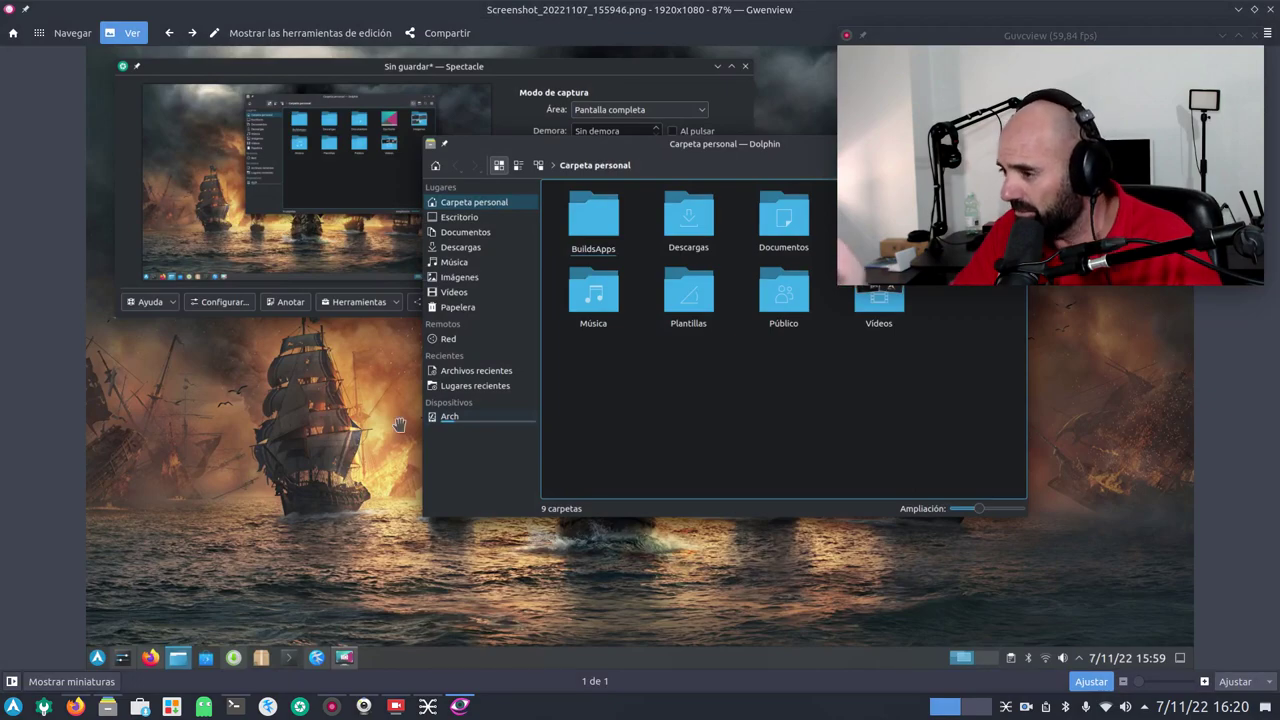
Examine the taskbar icons in the screenshot at 141% zoom and close the image.
{"action": "left_click", "coordinate": [1205, 682]}
{"action": "scroll", "coordinate": [494, 578], "scroll_direction": "down", "scroll_amount": 1}
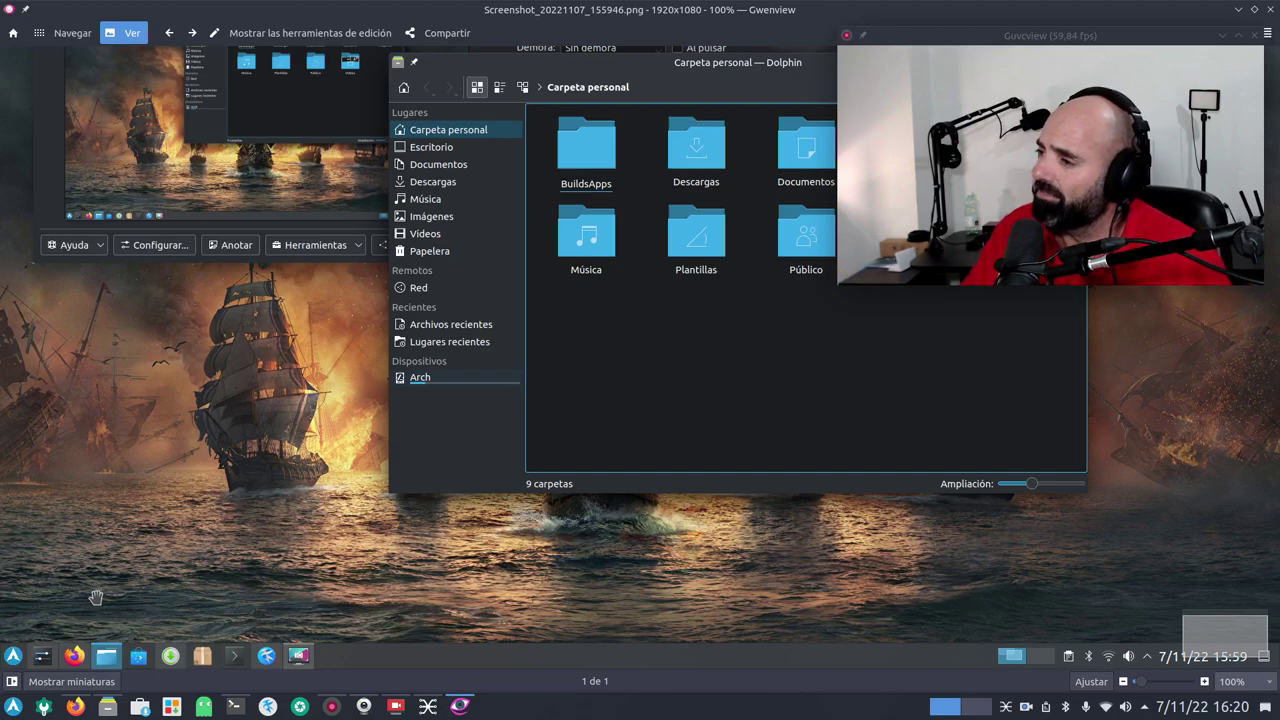
{"action": "left_click", "coordinate": [1205, 681]}
{"action": "scroll", "coordinate": [490, 607], "scroll_direction": "down", "scroll_amount": 2}
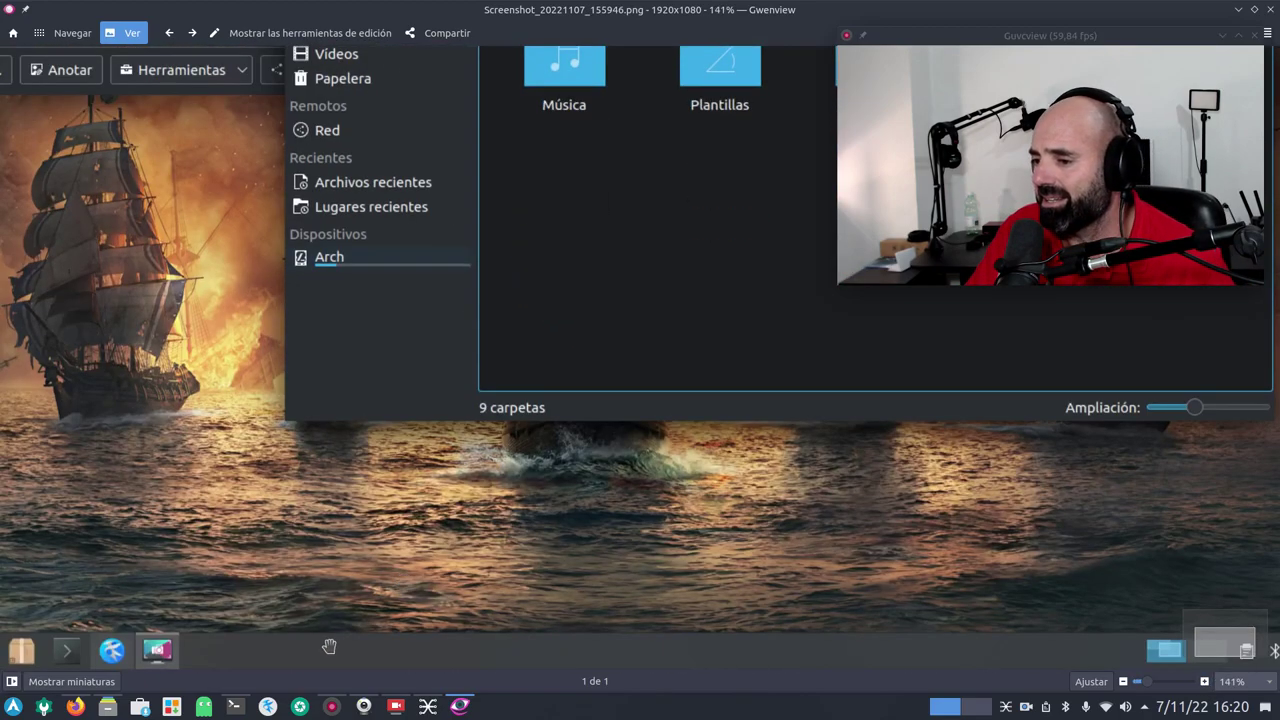
{"action": "left_click_drag", "start_coordinate": [343, 593], "coordinate": [670, 589]}
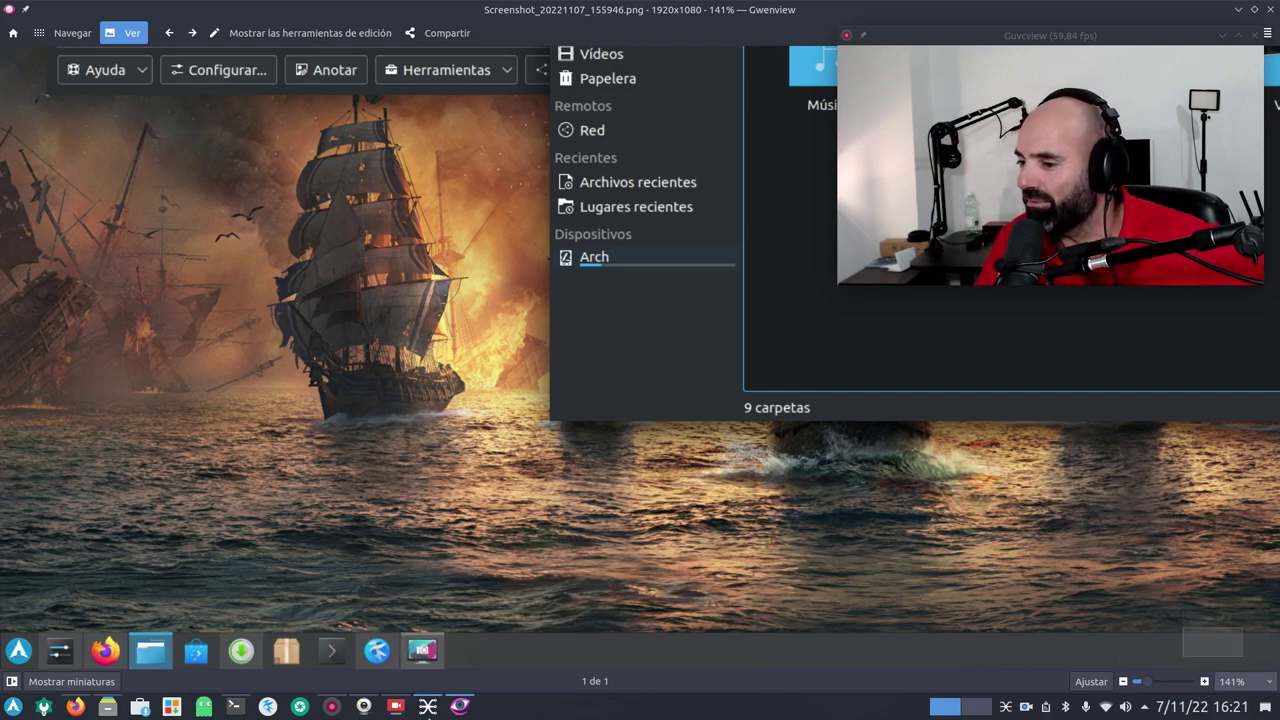
{"action": "mouse_move", "coordinate": [458, 702]}
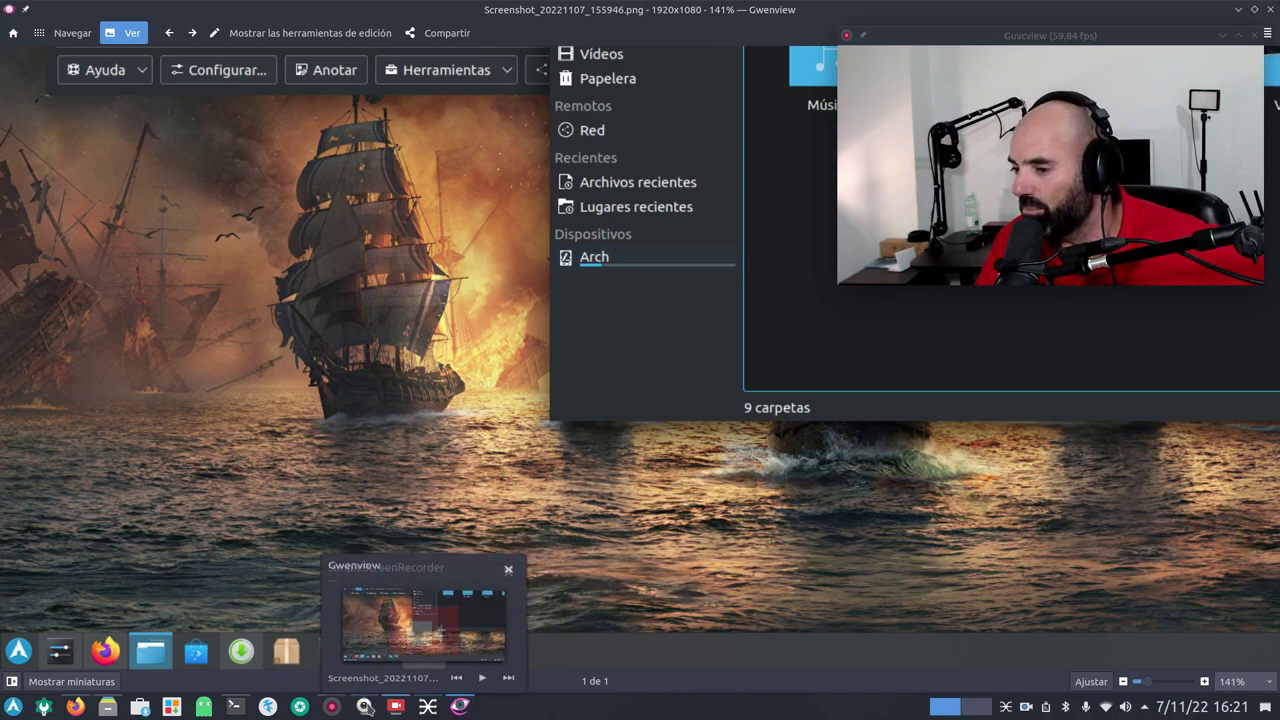
{"action": "mouse_move", "coordinate": [88, 706]}
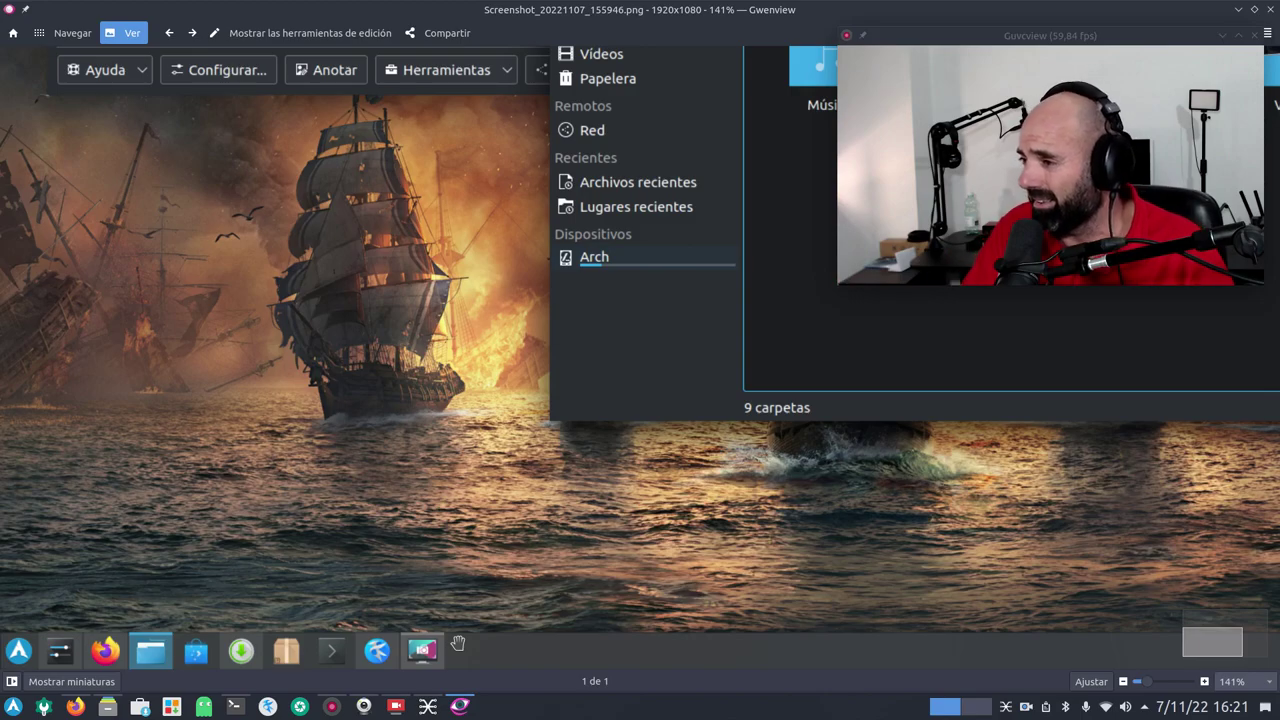
{"action": "left_click", "coordinate": [1268, 9]}
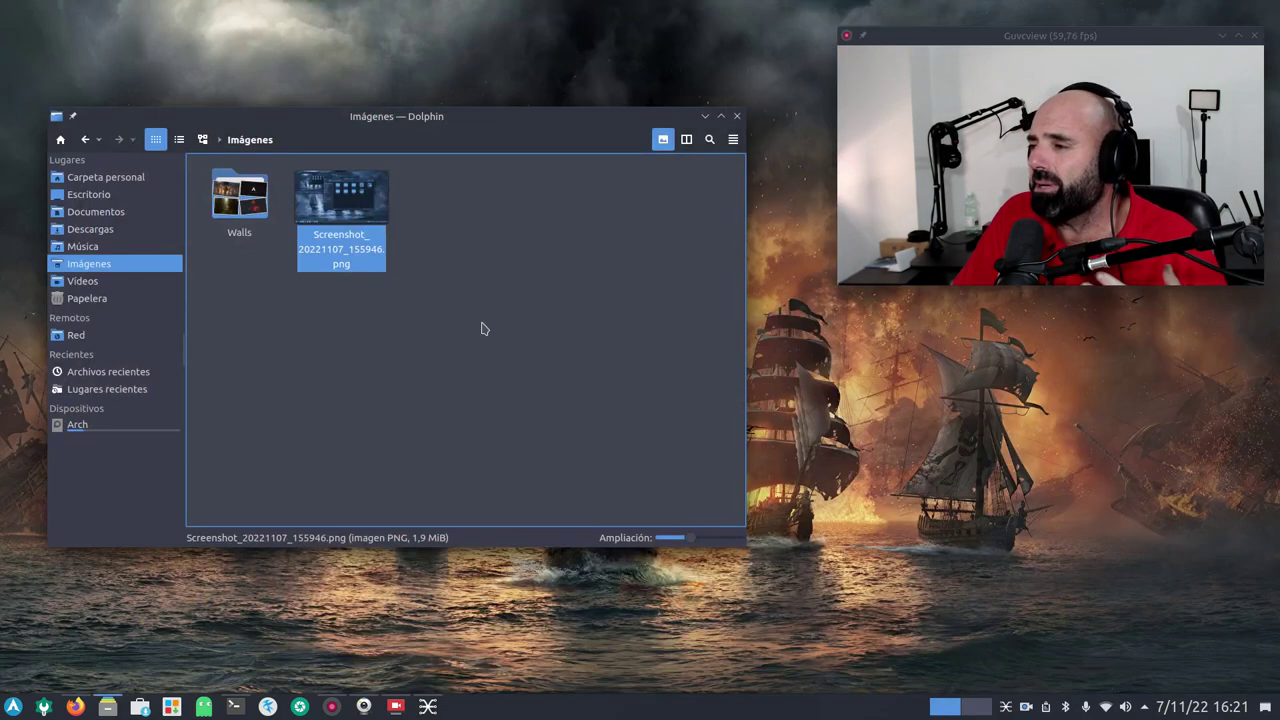
Reopen the screenshot and examine its sidebar icons and the Spectacle buttons at 141% zoom.
{"action": "double_click", "coordinate": [347, 205]}
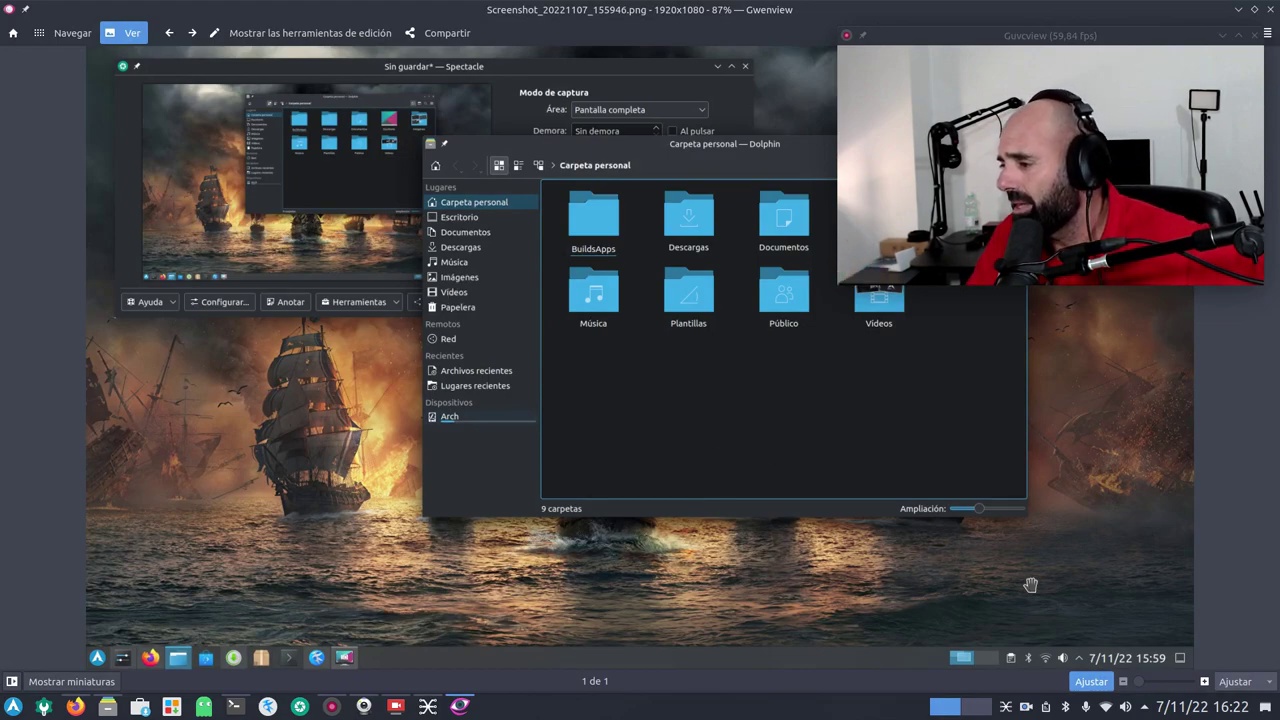
{"action": "left_click", "coordinate": [1204, 682]}
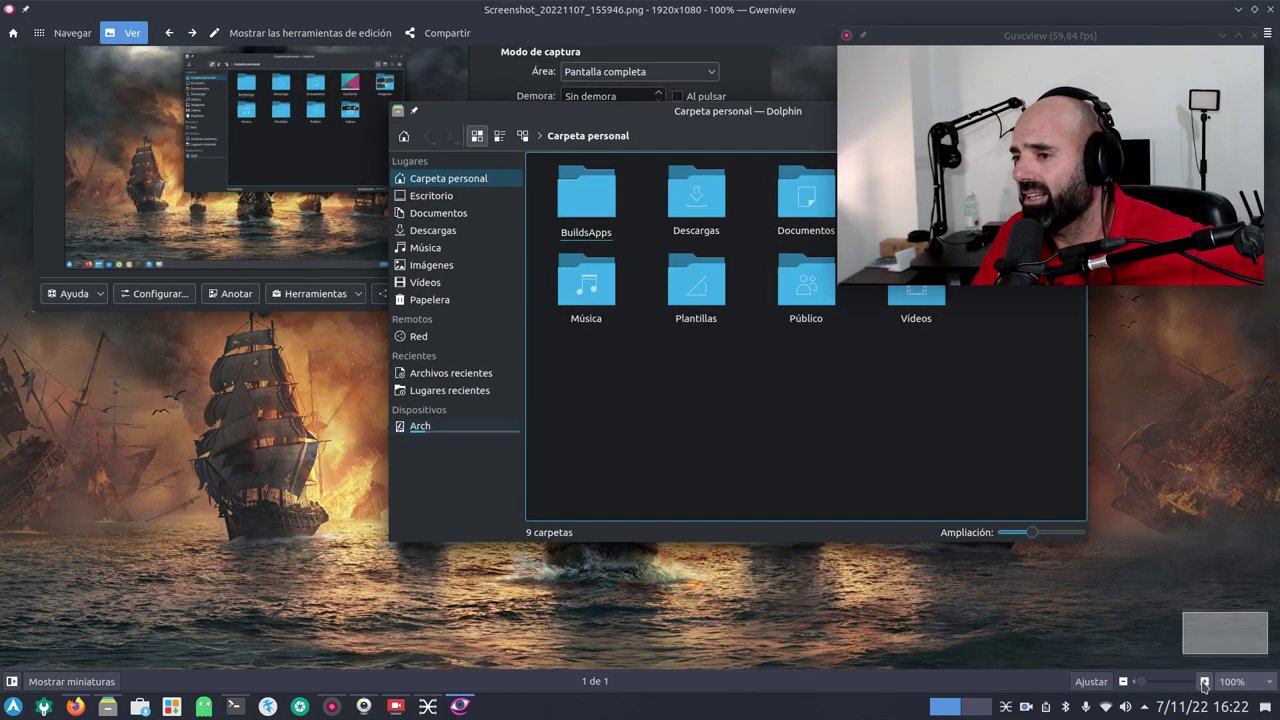
{"action": "left_click", "coordinate": [1204, 682]}
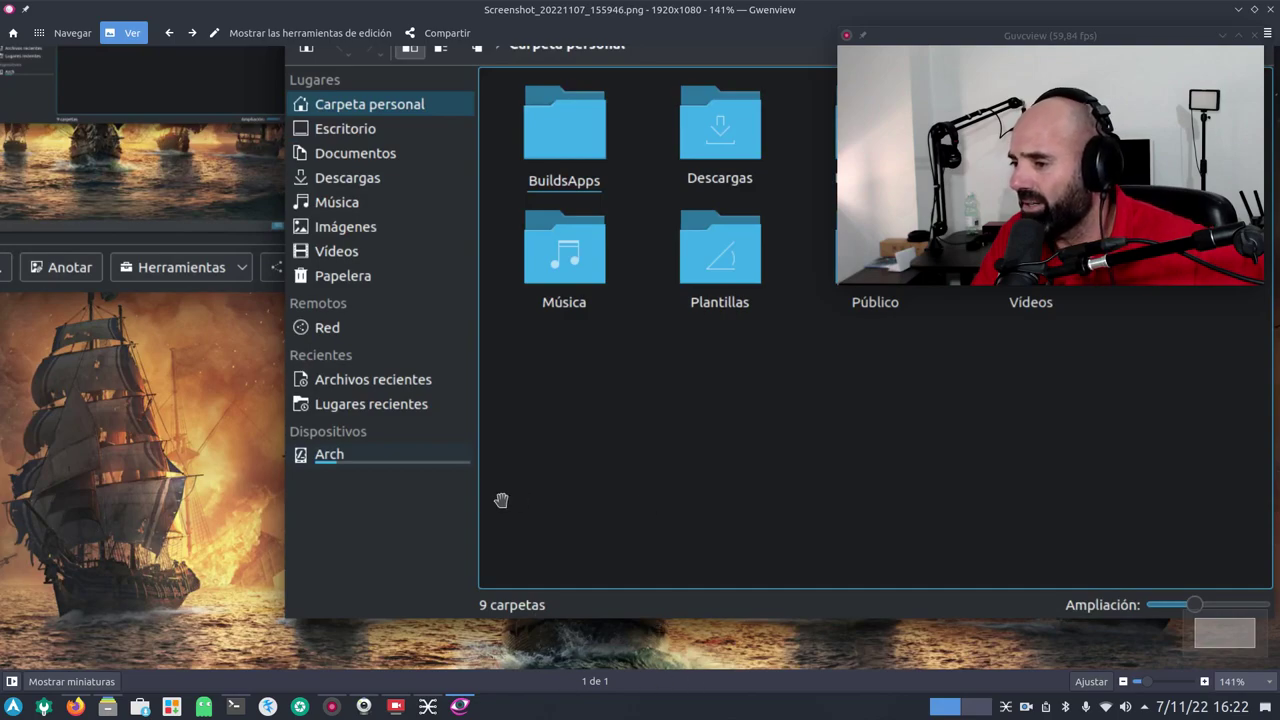
{"action": "left_click_drag", "start_coordinate": [556, 500], "coordinate": [822, 536]}
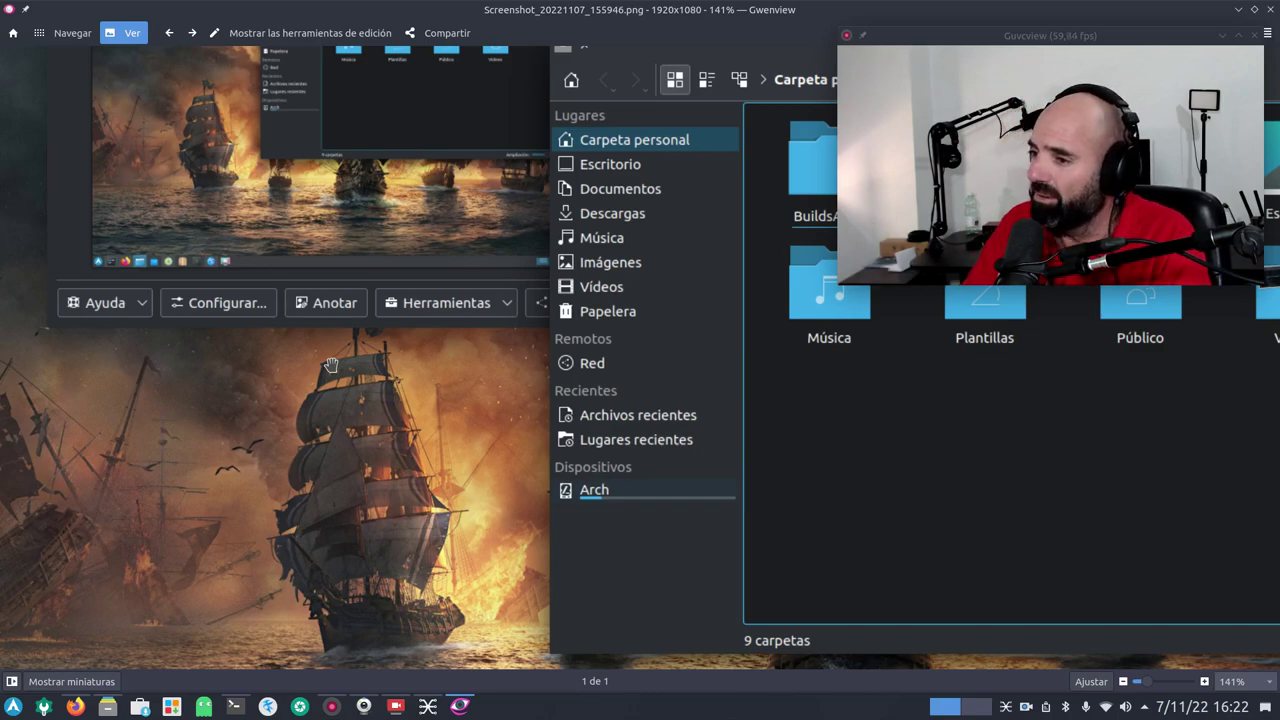
Take a full-screen capture with Spectacle to compare its button icons with the old ones, and close it without saving.
{"action": "key", "text": "Print"}
{"action": "left_click_drag", "start_coordinate": [504, 27], "coordinate": [647, 319]}
{"action": "left_click_drag", "start_coordinate": [646, 318], "coordinate": [567, 382]}
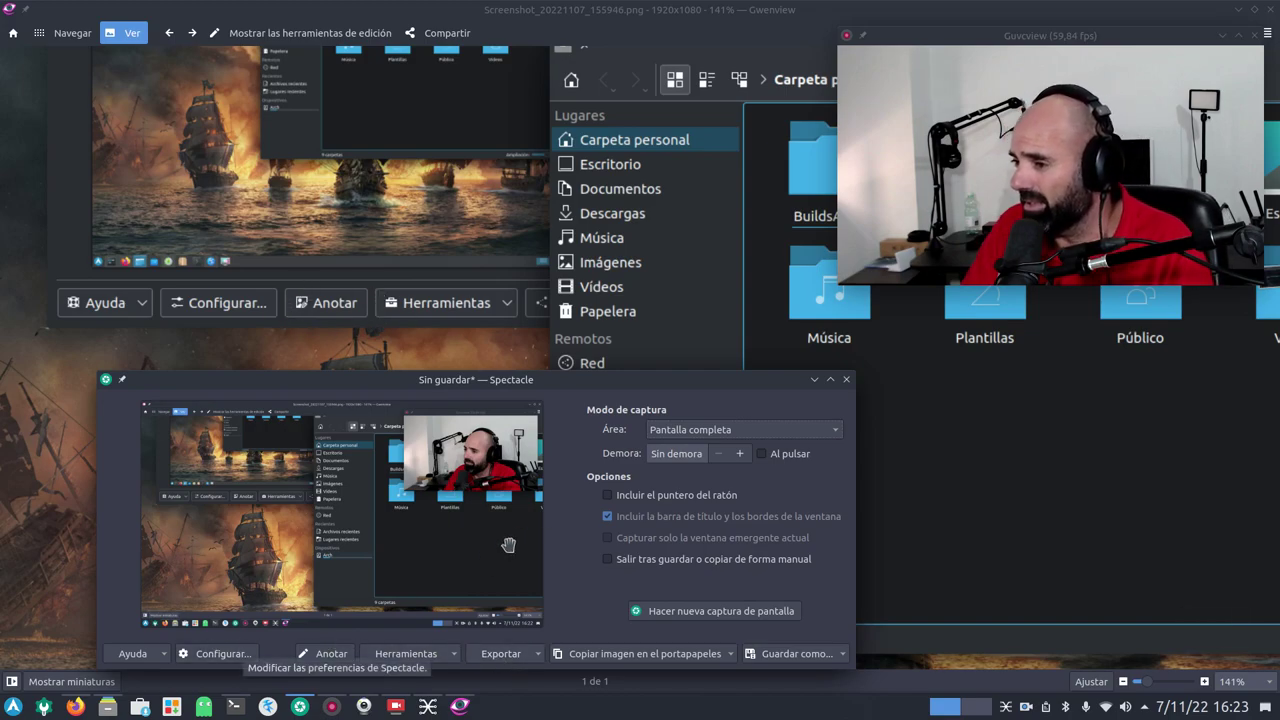
{"action": "left_click", "coordinate": [846, 379]}
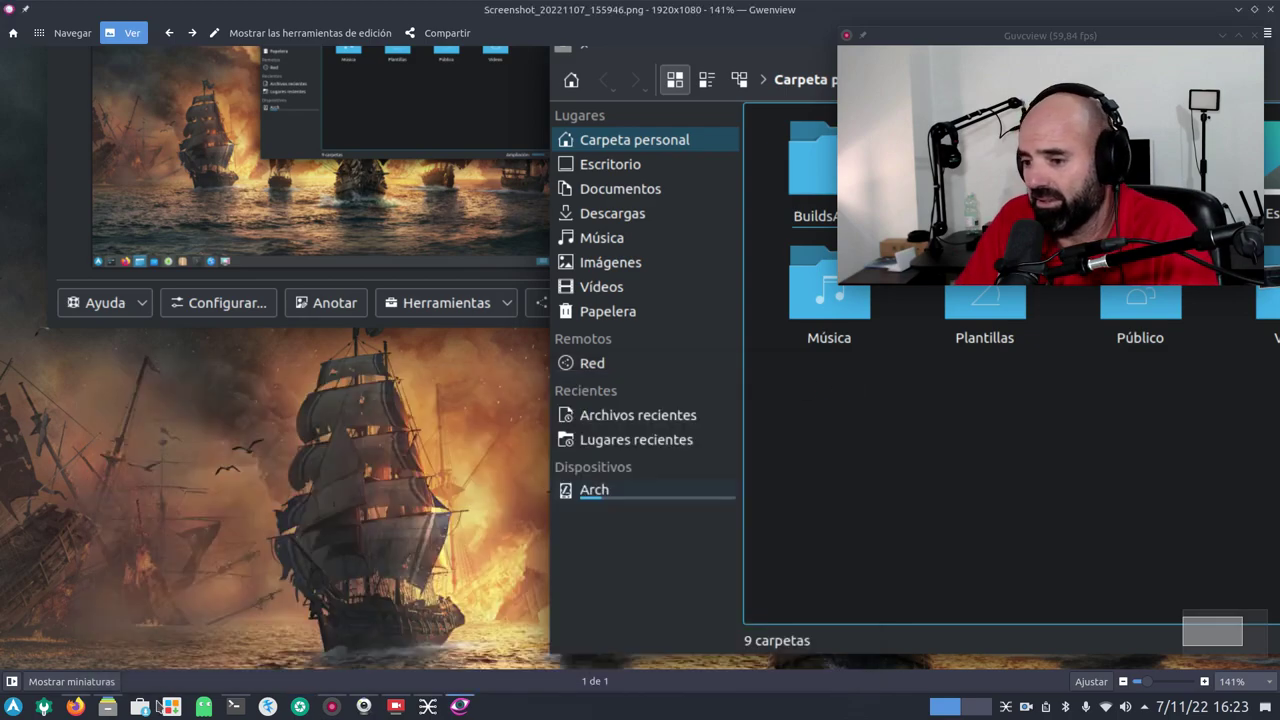
Review the appearance and workspace behaviour pages in the system settings and close them.
{"action": "left_click", "coordinate": [44, 706]}
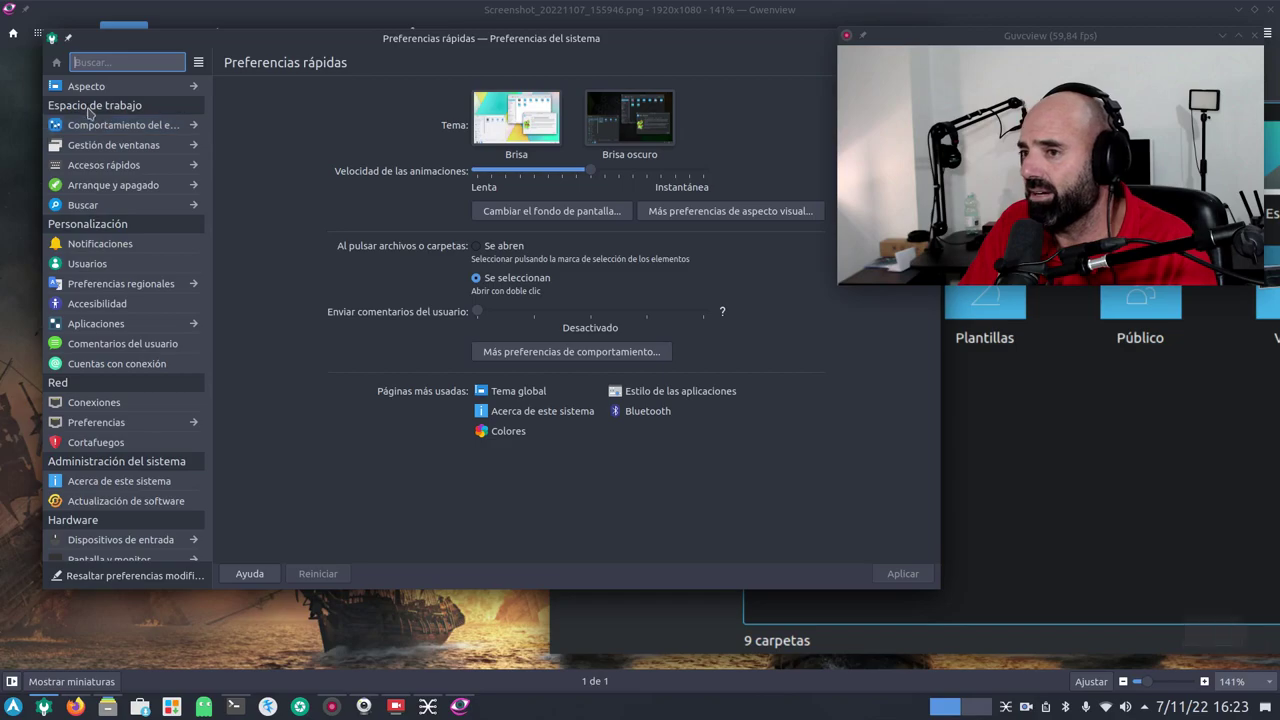
{"action": "left_click", "coordinate": [95, 90]}
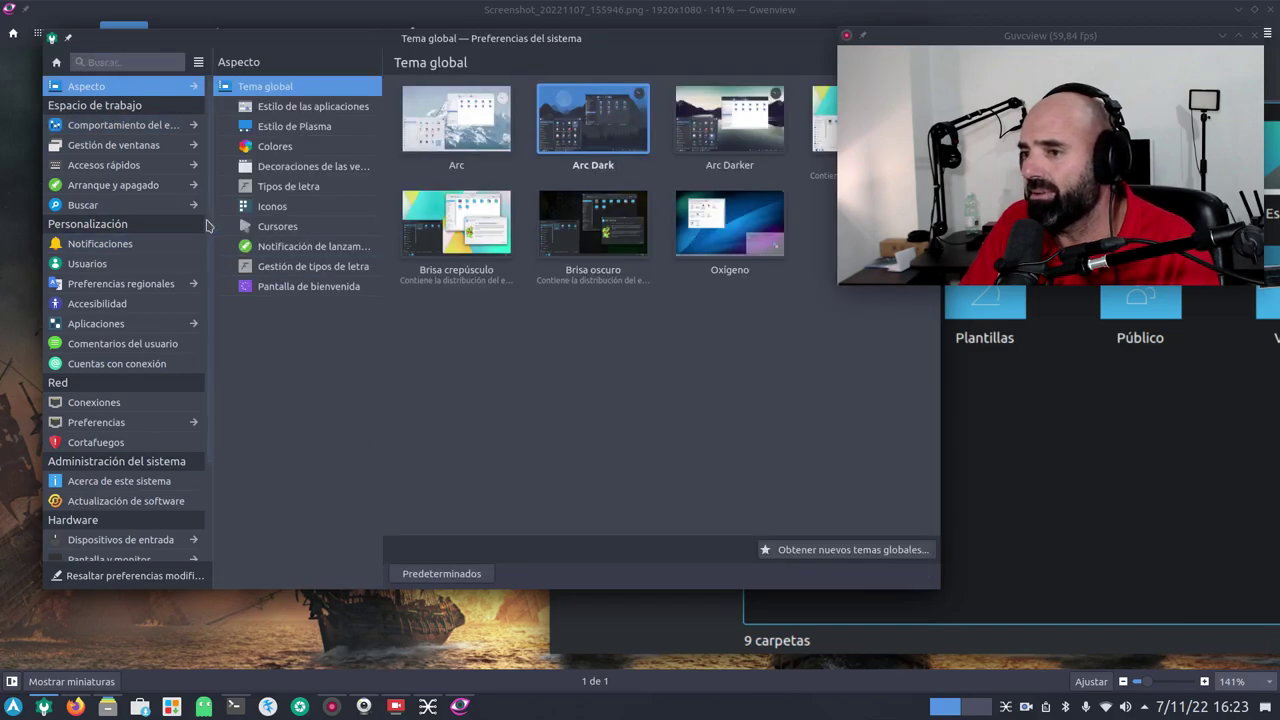
{"action": "left_click", "coordinate": [106, 128]}
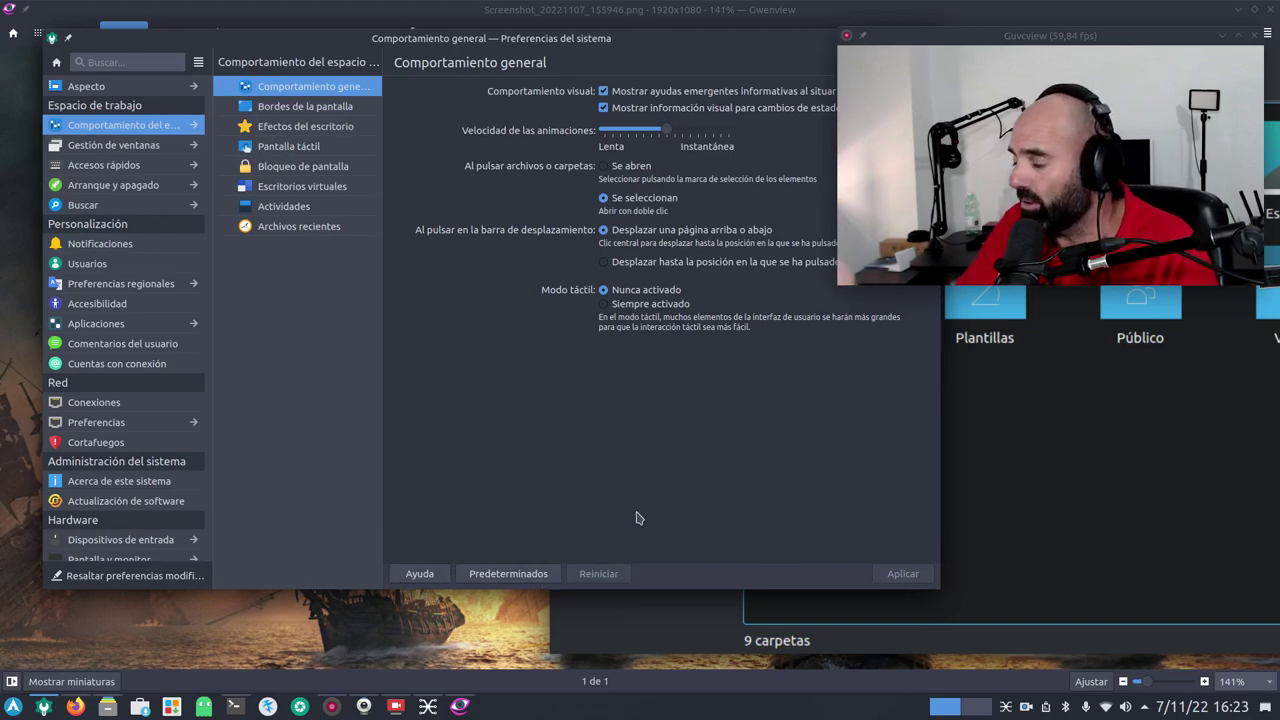
{"action": "left_click_drag", "start_coordinate": [731, 40], "coordinate": [771, 214]}
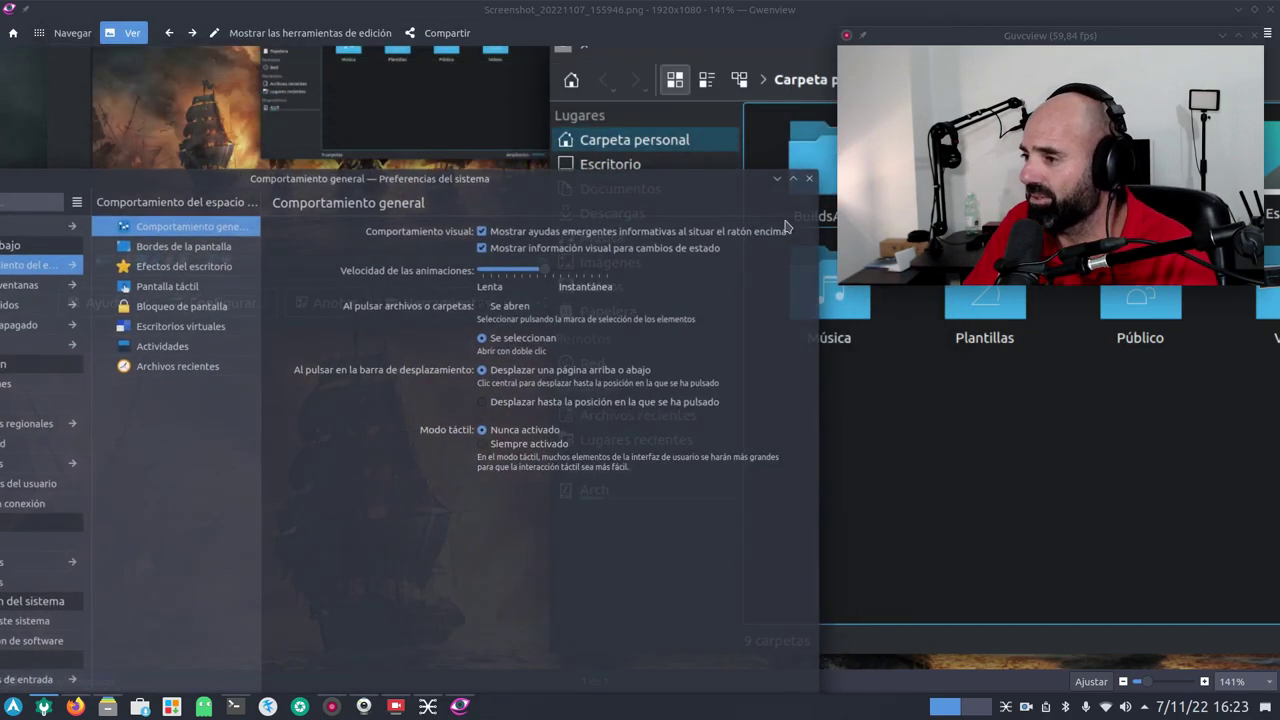
{"action": "key", "text": "ctrl+q"}
Examine the Dolphin window in the screenshot with the webcam window moved out of the way, and close the image viewer.
{"action": "left_click_drag", "start_coordinate": [611, 141], "coordinate": [138, 460]}
{"action": "key", "text": "F11"}
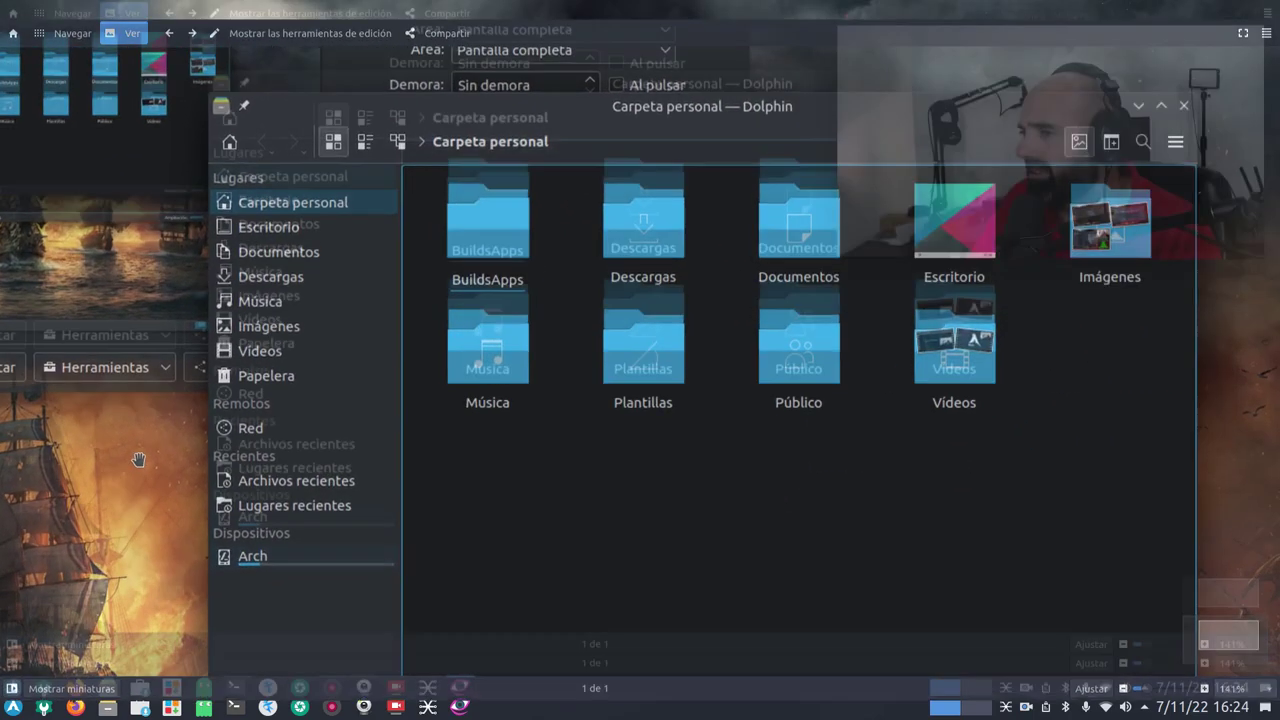
{"action": "key", "text": "F11"}
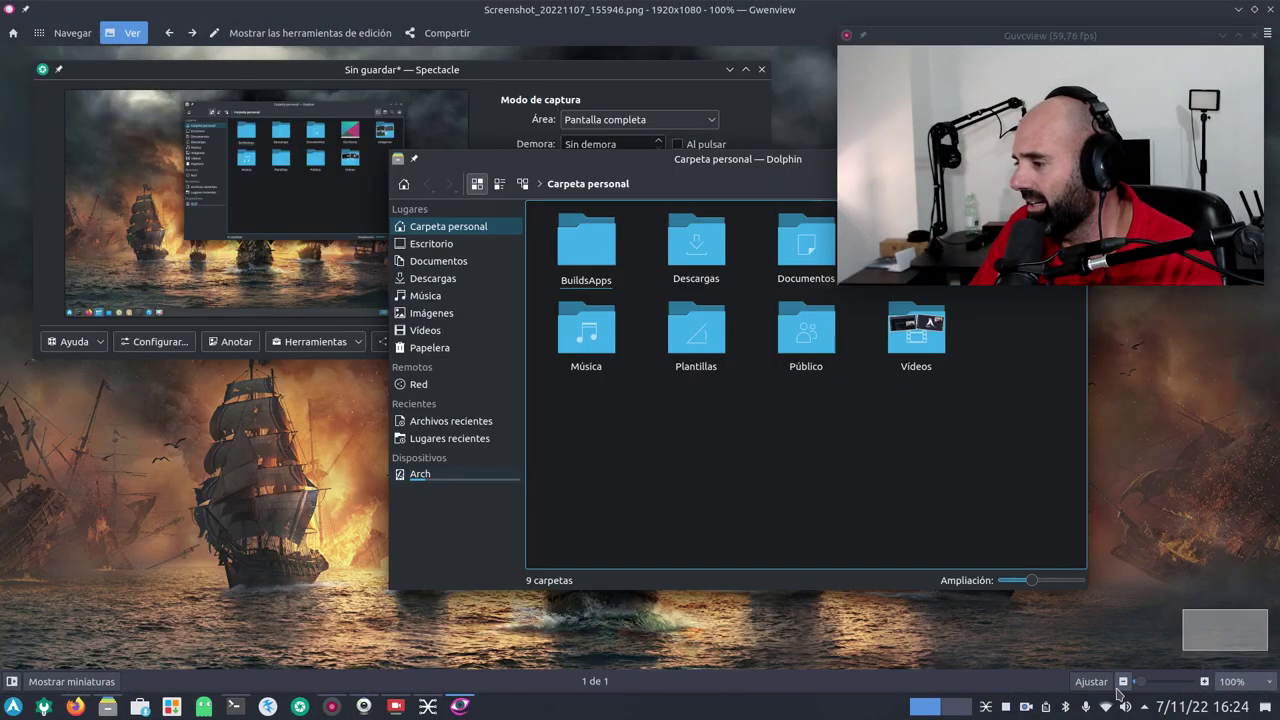
{"action": "left_click", "coordinate": [1123, 681]}
{"action": "left_click_drag", "start_coordinate": [1130, 46], "coordinate": [1130, 249]}
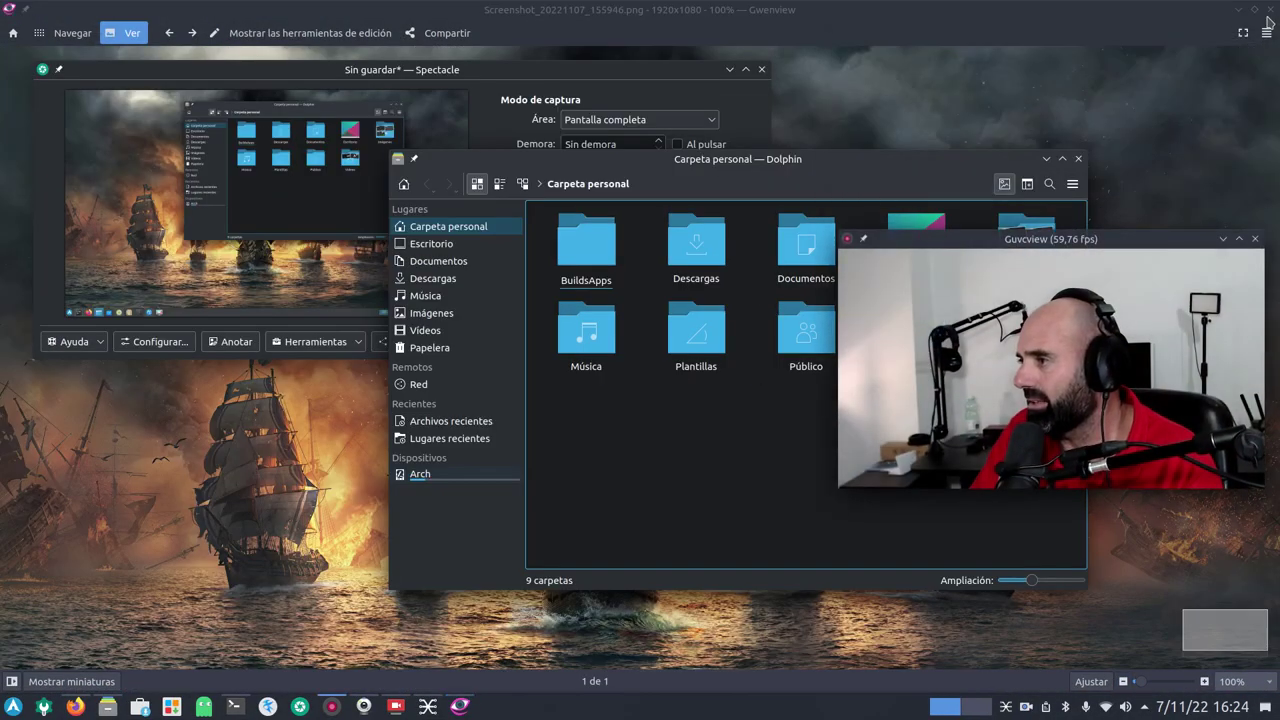
{"action": "key", "text": "ctrl+q"}
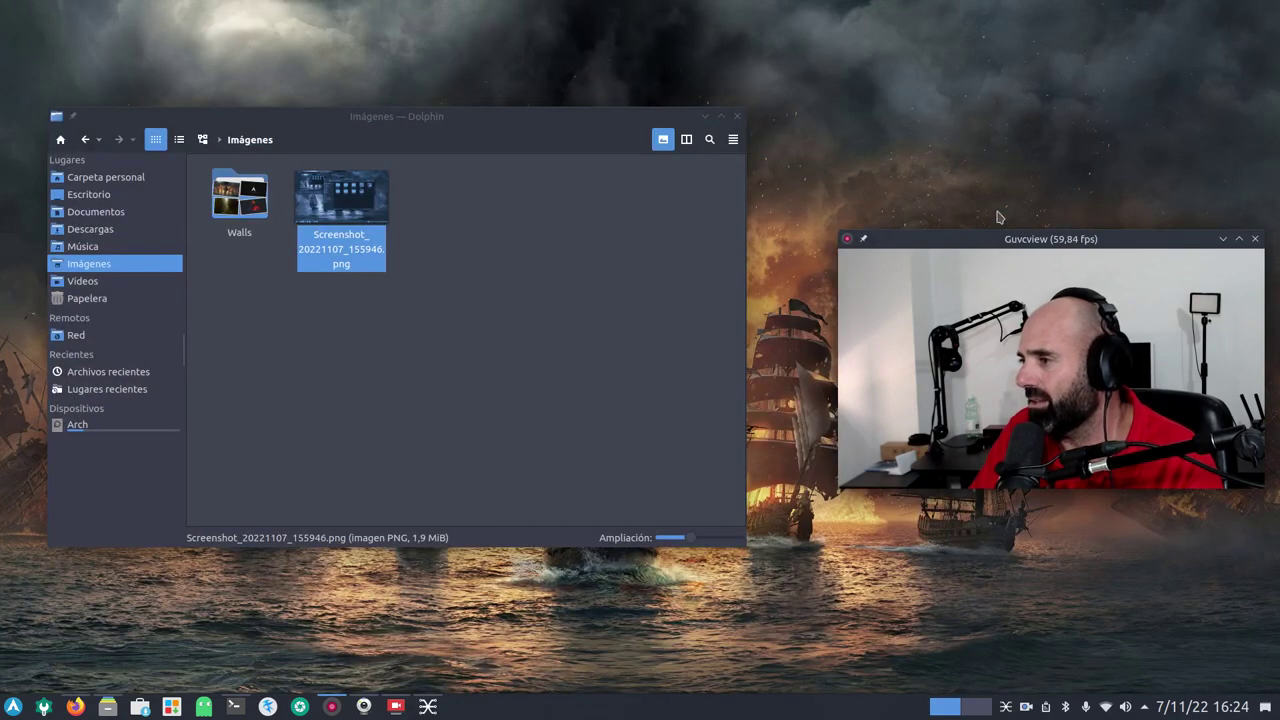
Move the Guvcview window back to the upper part of the desktop and close the file manager.
{"action": "left_click_drag", "start_coordinate": [1010, 230], "coordinate": [986, 50]}
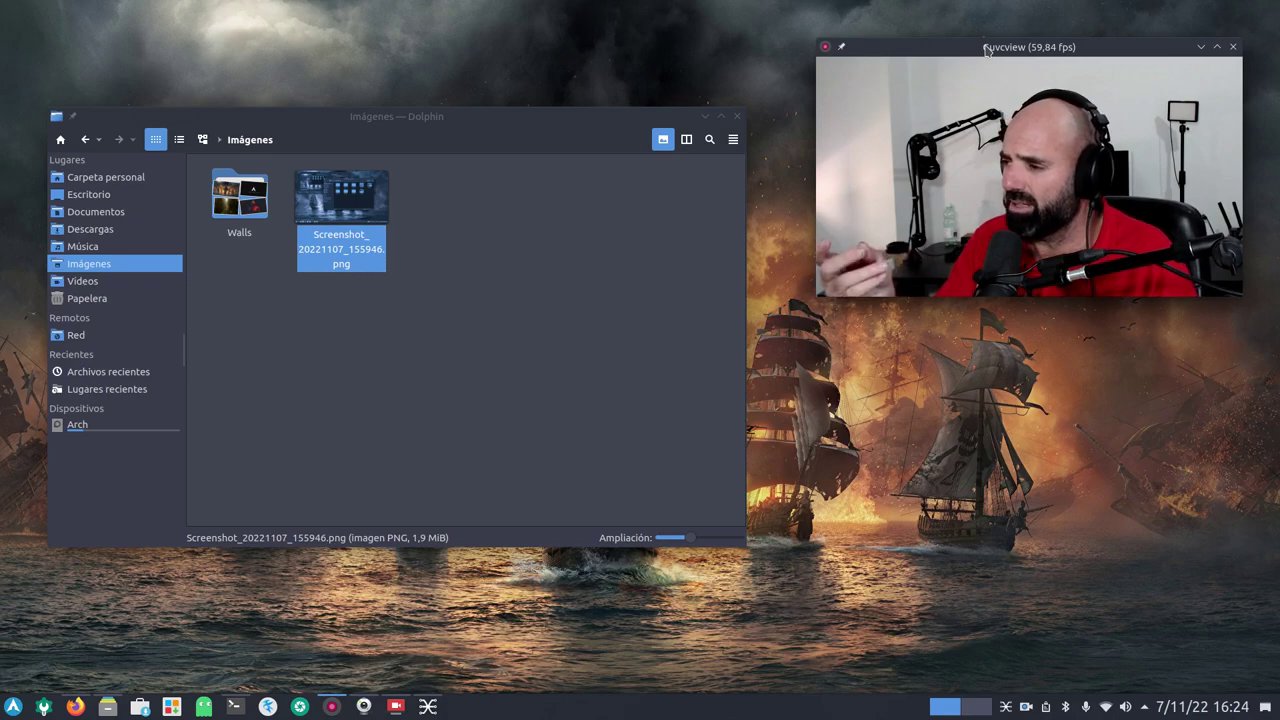
{"action": "left_click", "coordinate": [643, 280]}
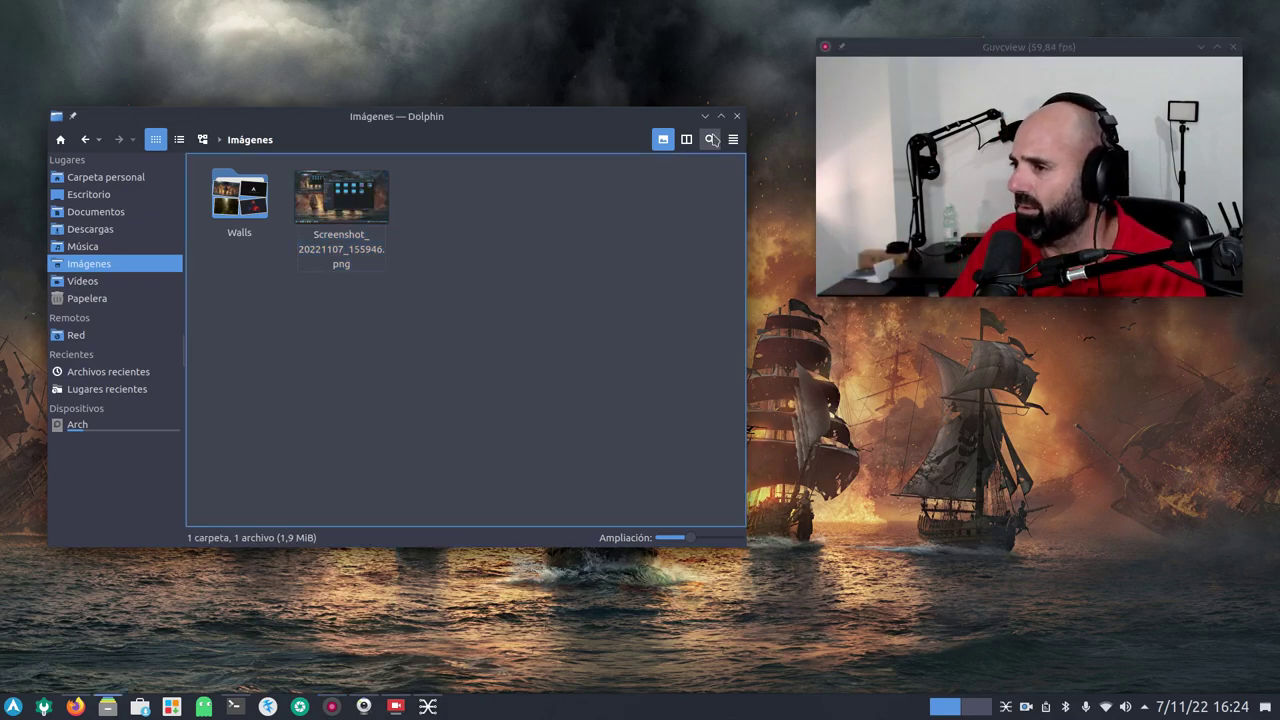
{"action": "left_click", "coordinate": [736, 117]}
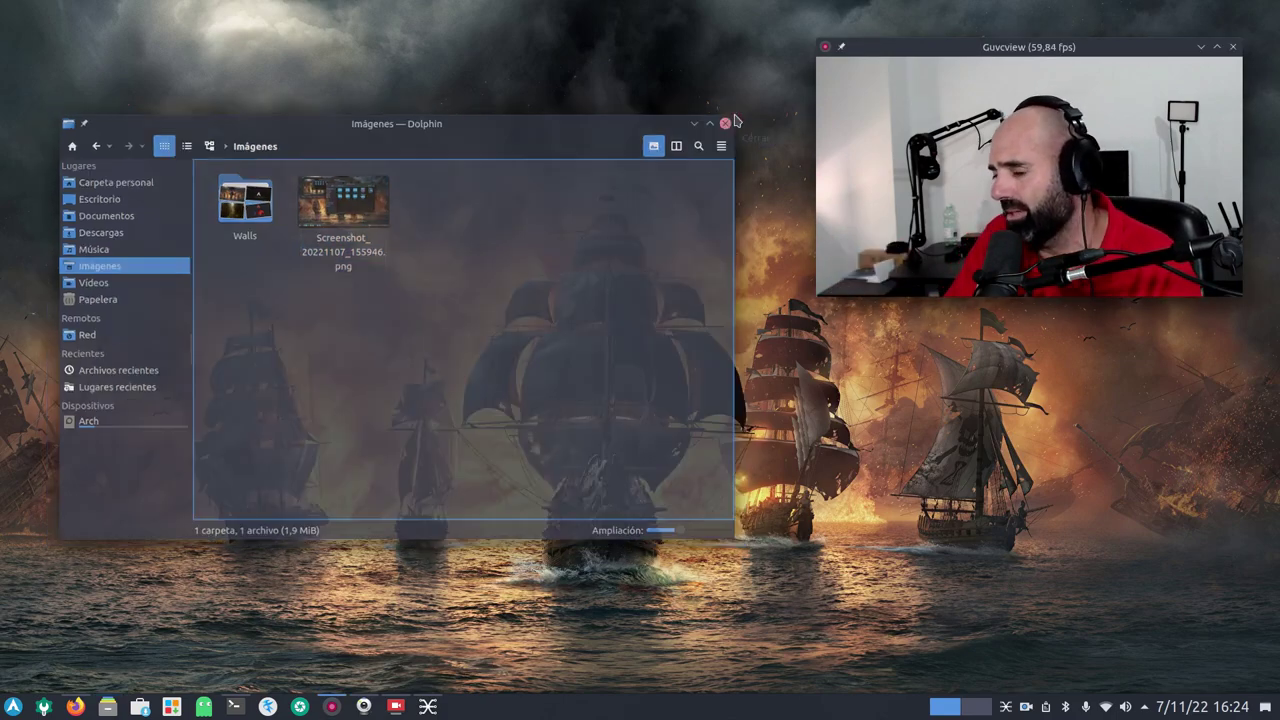
Switch to Firefox, maximize it and open the AUR package page for arc-kde.
{"action": "left_click", "coordinate": [78, 707]}
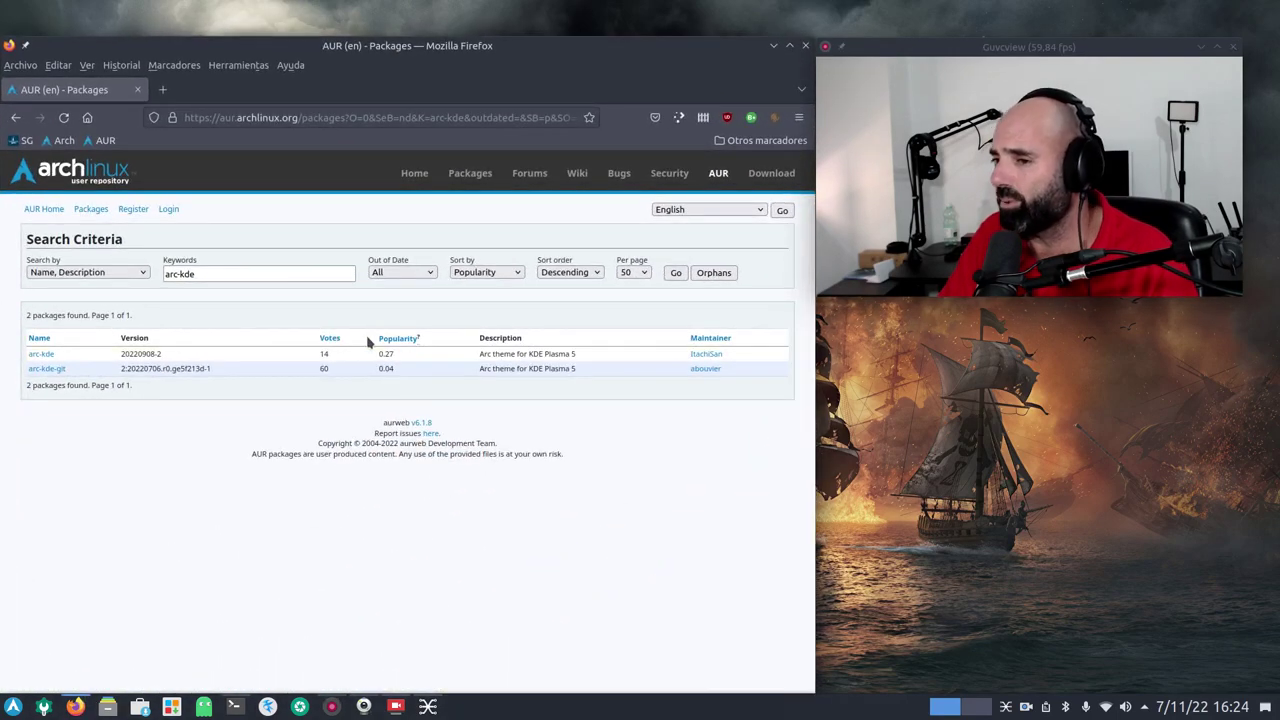
{"action": "left_click", "coordinate": [789, 45]}
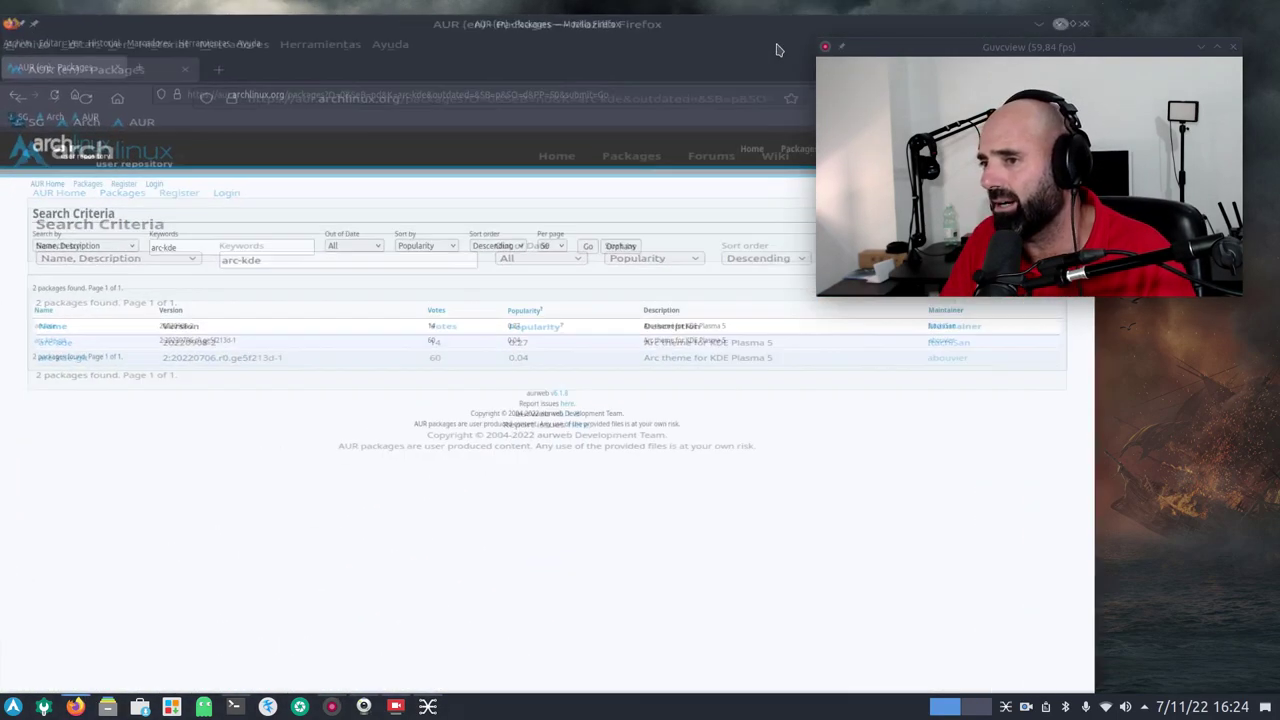
{"action": "left_click", "coordinate": [229, 240]}
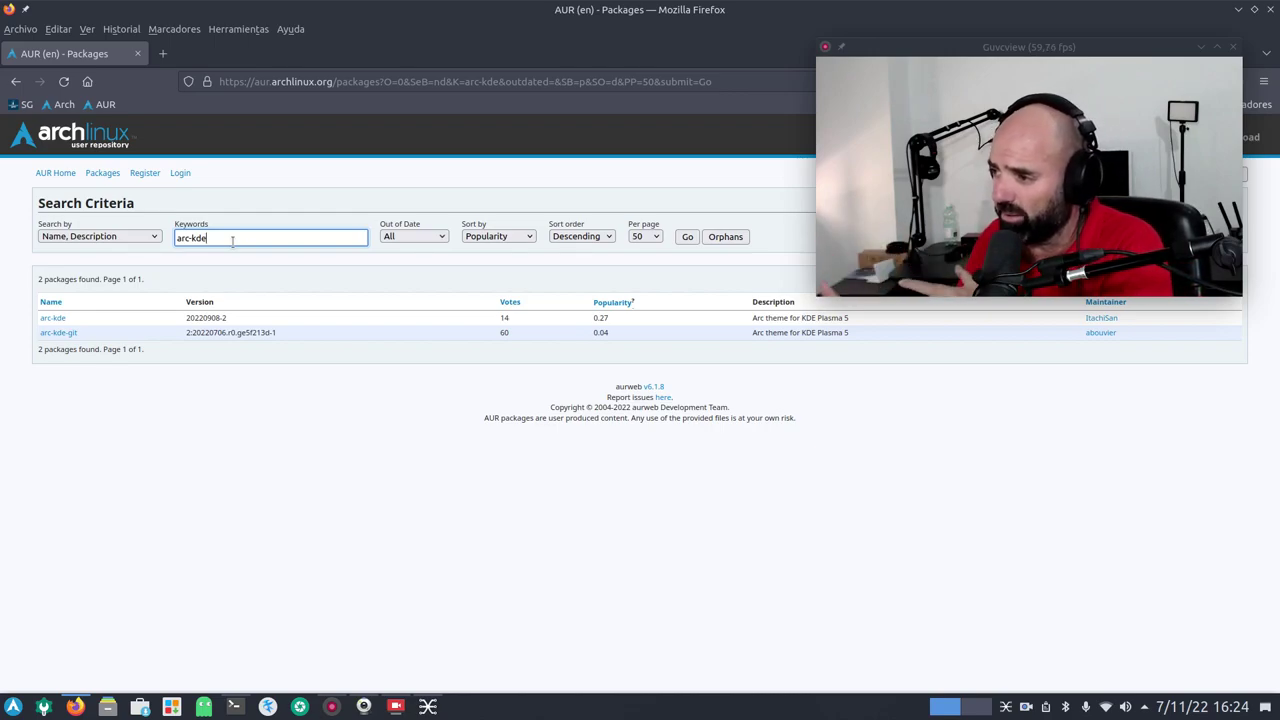
{"action": "left_click", "coordinate": [53, 318]}
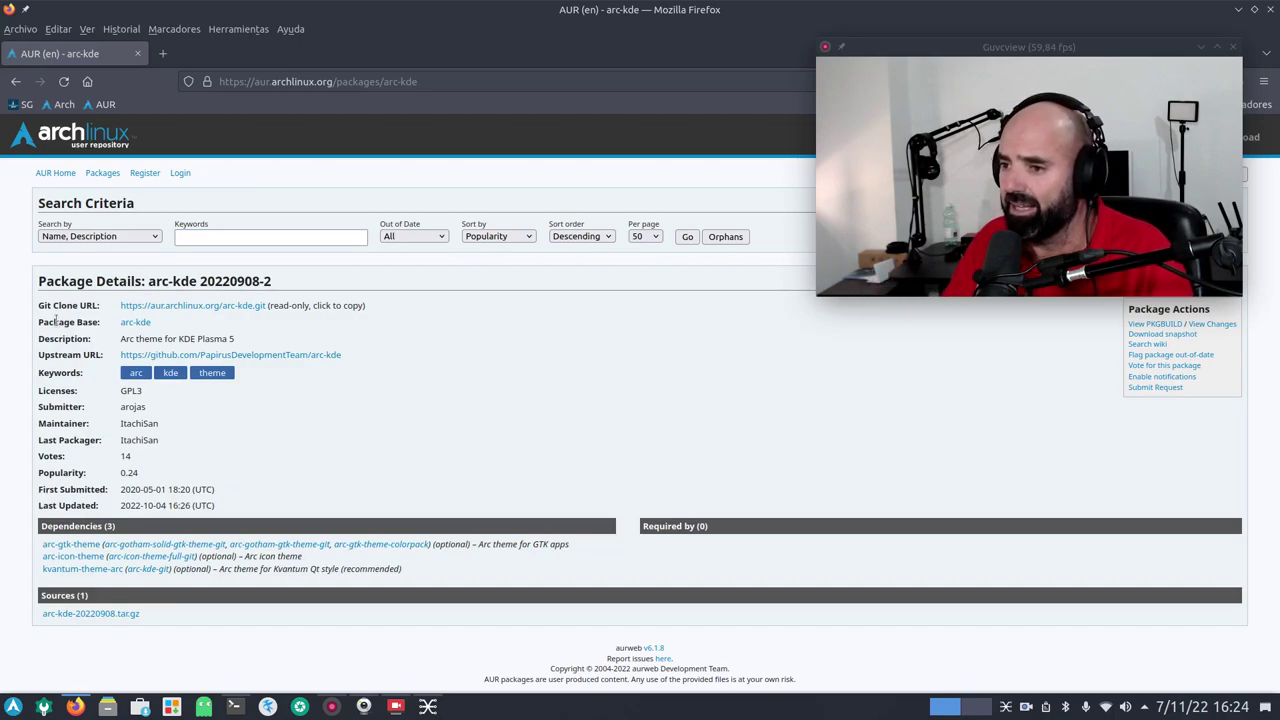
Copy the package name arc-kde from the package details heading.
{"action": "left_click_drag", "start_coordinate": [198, 281], "coordinate": [149, 281]}
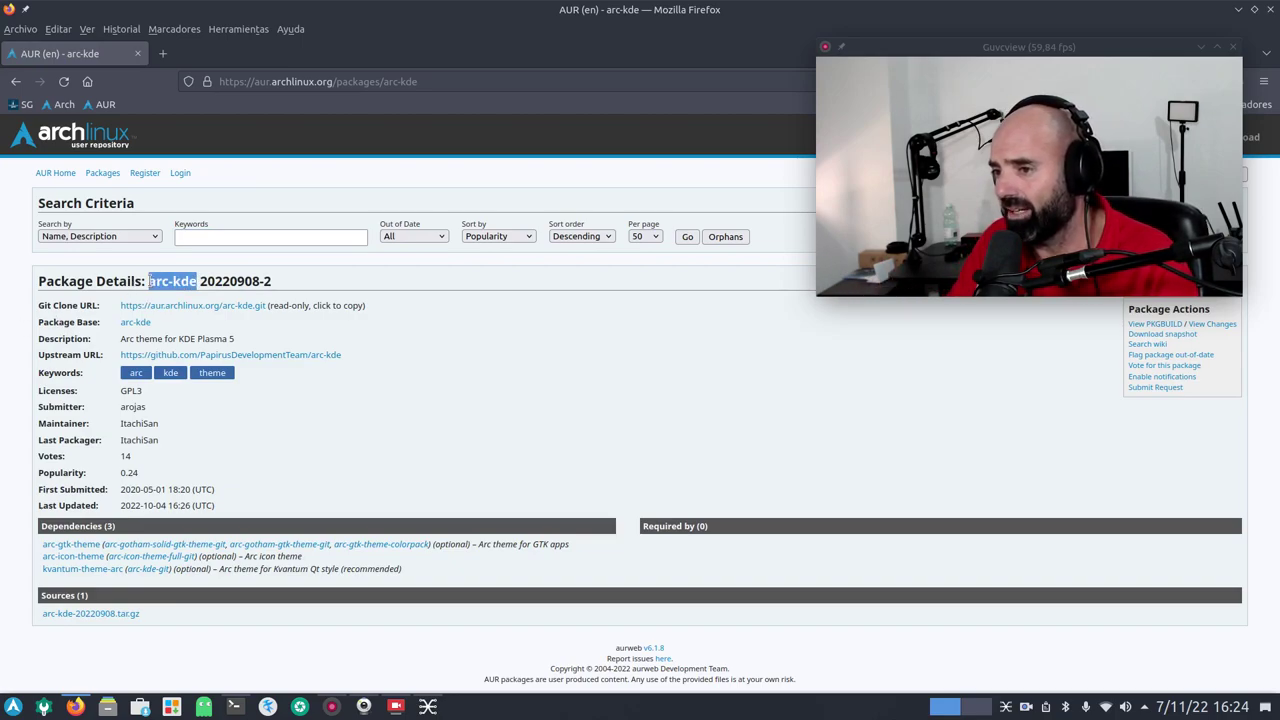
{"action": "right_click", "coordinate": [157, 281]}
{"action": "left_click", "coordinate": [186, 290]}
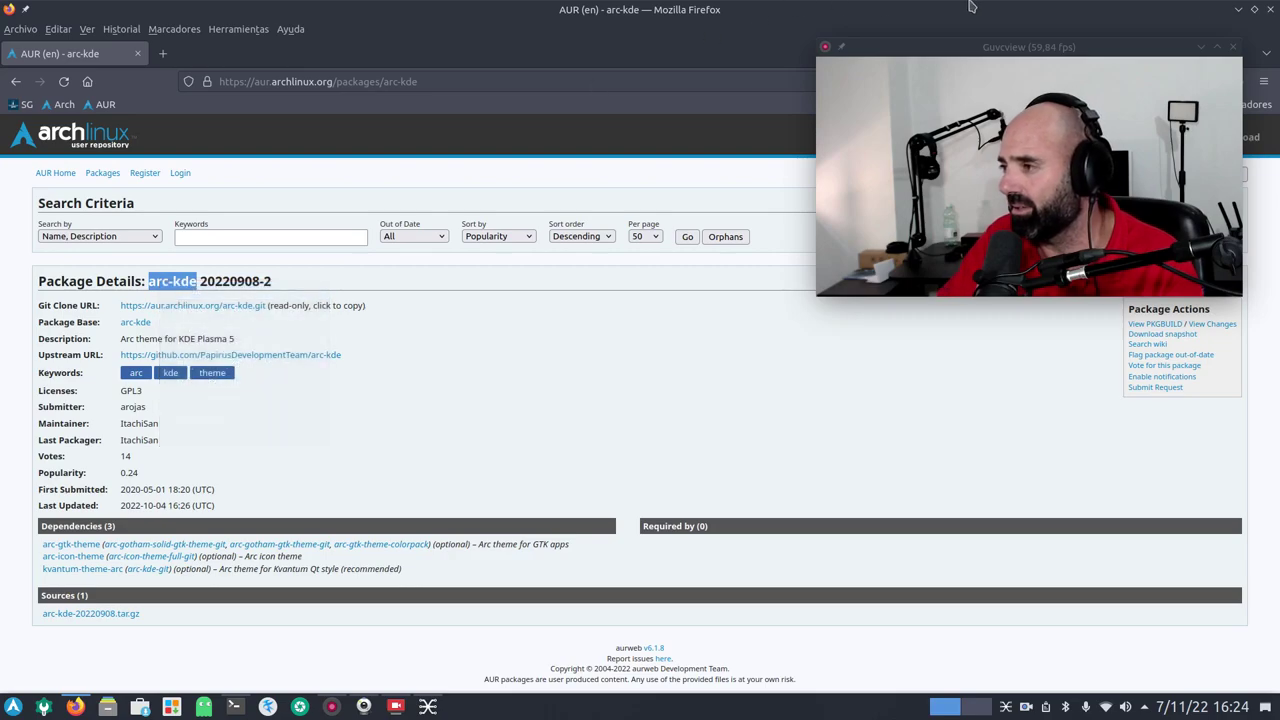
Switch to Konsole, maximize it and enter the command yay -S arc-kde, checking it against the AUR page in Firefox.
{"action": "left_click", "coordinate": [1238, 10]}
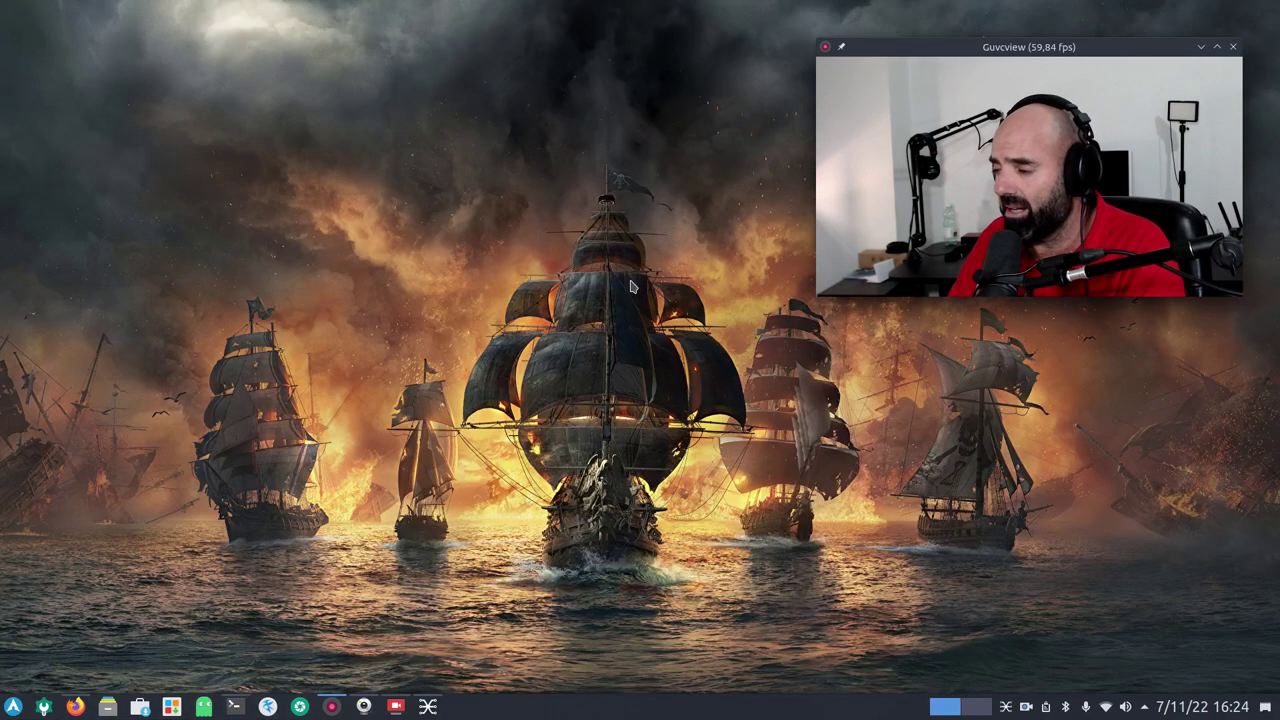
{"action": "left_click", "coordinate": [235, 706]}
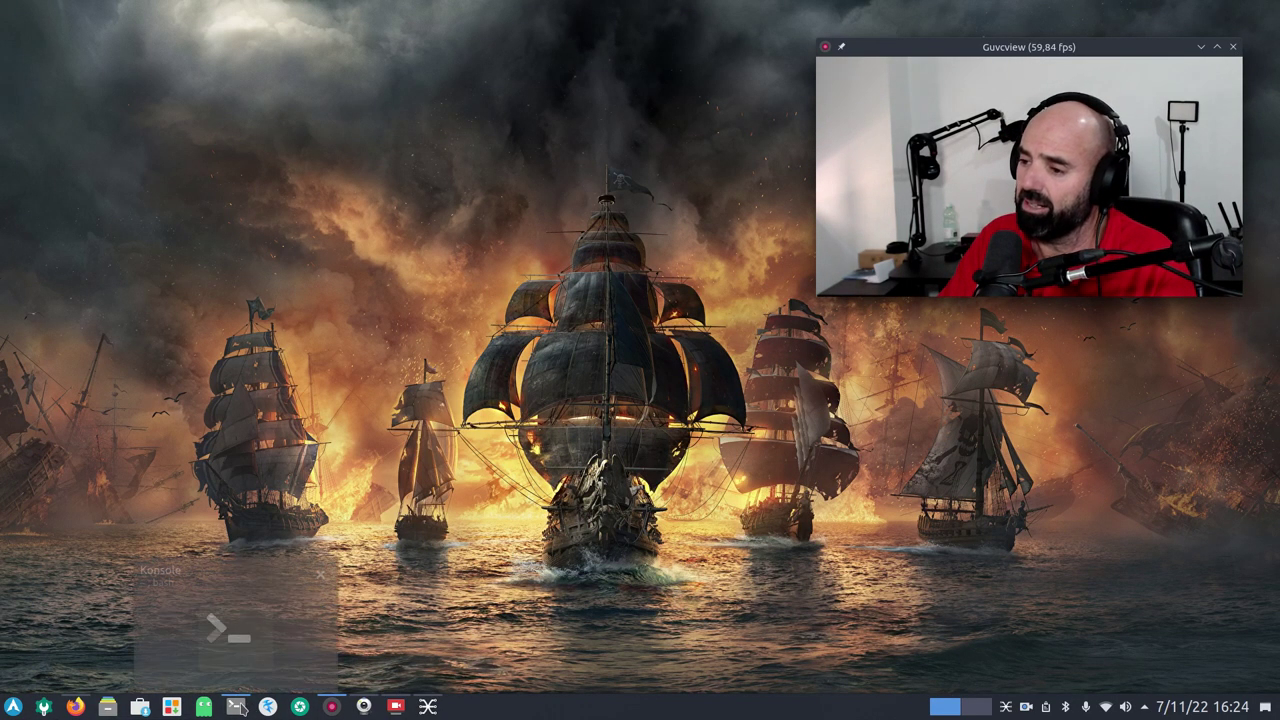
{"action": "left_click", "coordinate": [768, 64]}
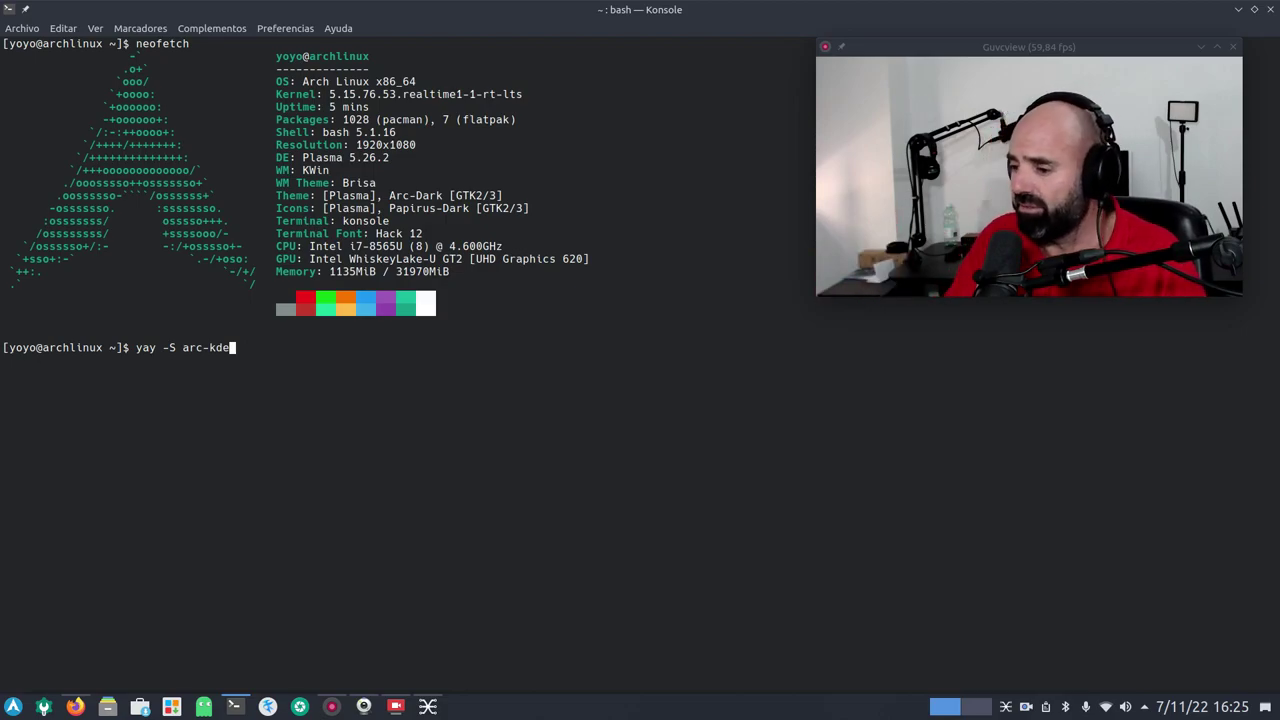
{"action": "left_click", "coordinate": [75, 706]}
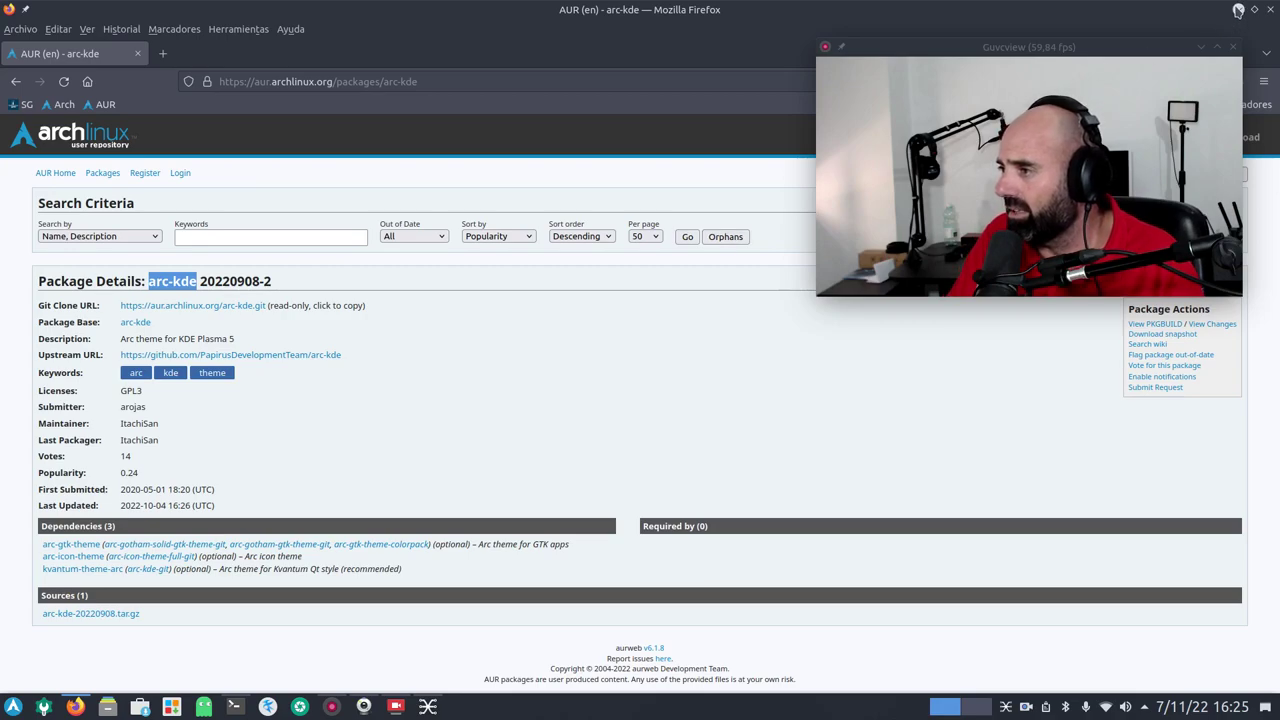
{"action": "left_click", "coordinate": [1238, 10]}
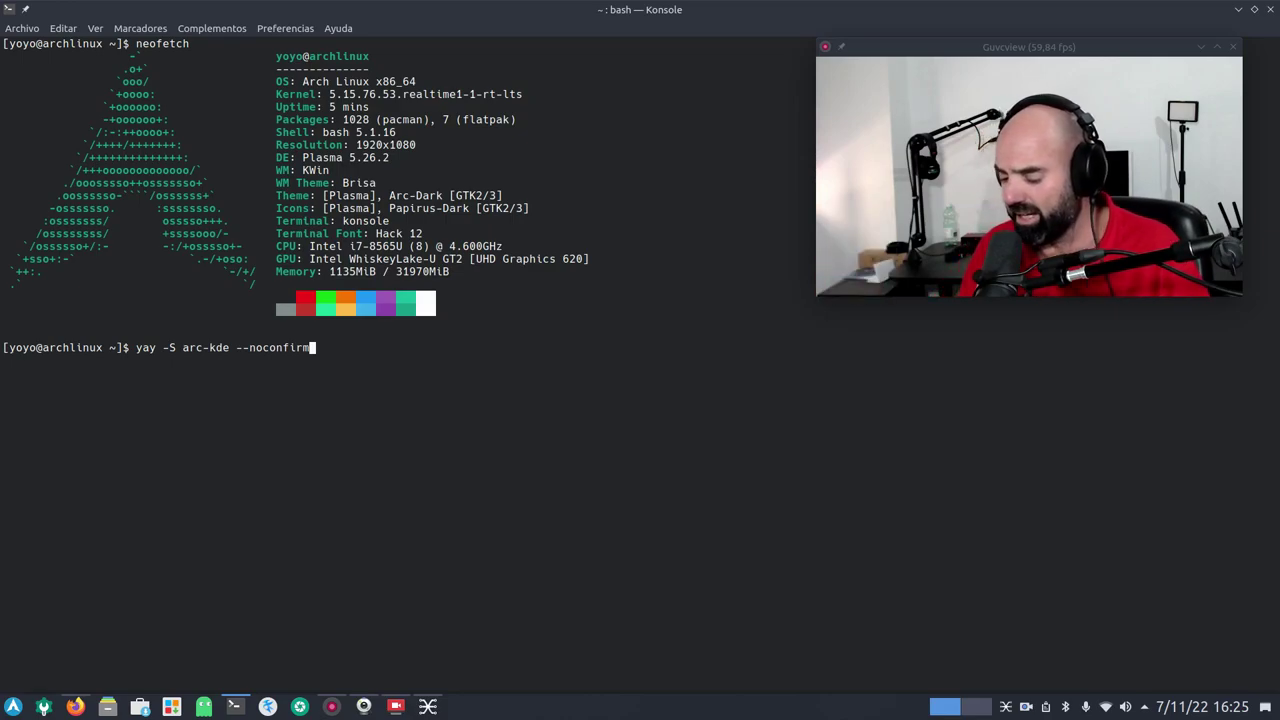
Remove the --noconfirm option from the yay -S arc-kde command.
{"action": "key", "text": "BackSpace"}
{"action": "key", "text": "BackSpace"}
{"action": "key", "text": "BackSpace"}
{"action": "key", "text": "BackSpace"}
{"action": "key", "text": "BackSpace"}
{"action": "key", "text": "BackSpace"}
{"action": "key", "text": "BackSpace"}
{"action": "key", "text": "BackSpace"}
{"action": "key", "text": "BackSpace"}
{"action": "key", "text": "BackSpace"}
{"action": "key", "text": "BackSpace"}
{"action": "key", "text": "BackSpace"}
{"action": "key", "text": "BackSpace"}
{"action": "key", "text": "BackSpace"}
{"action": "key", "text": "BackSpace"}
{"action": "key", "text": "BackSpace"}
{"action": "key", "text": "BackSpace"}
{"action": "key", "text": "BackSpace"}
{"action": "key", "text": "BackSpace"}
{"action": "key", "text": "BackSpace"}
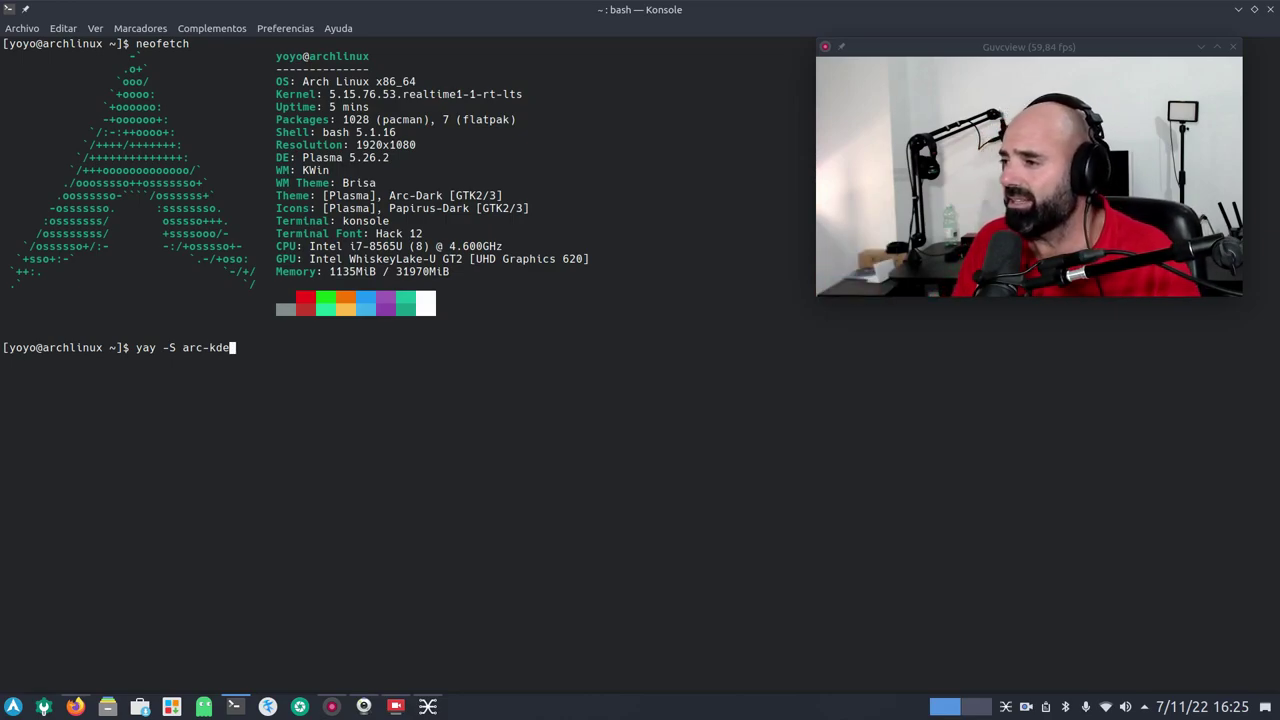